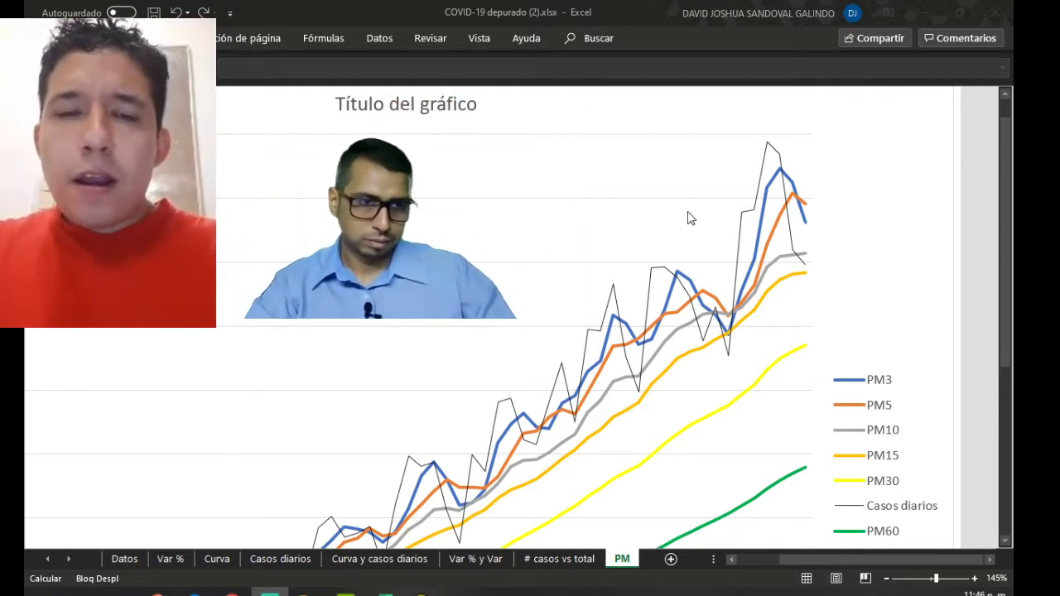
- Examine the moving-average curves in the PM chart, picking out the PM30 legend entry
{"action": "scroll", "coordinate": [633, 219], "scroll_direction": "down", "scroll_amount": 1}
{"action": "scroll", "coordinate": [726, 220], "scroll_direction": "up", "scroll_amount": 2}
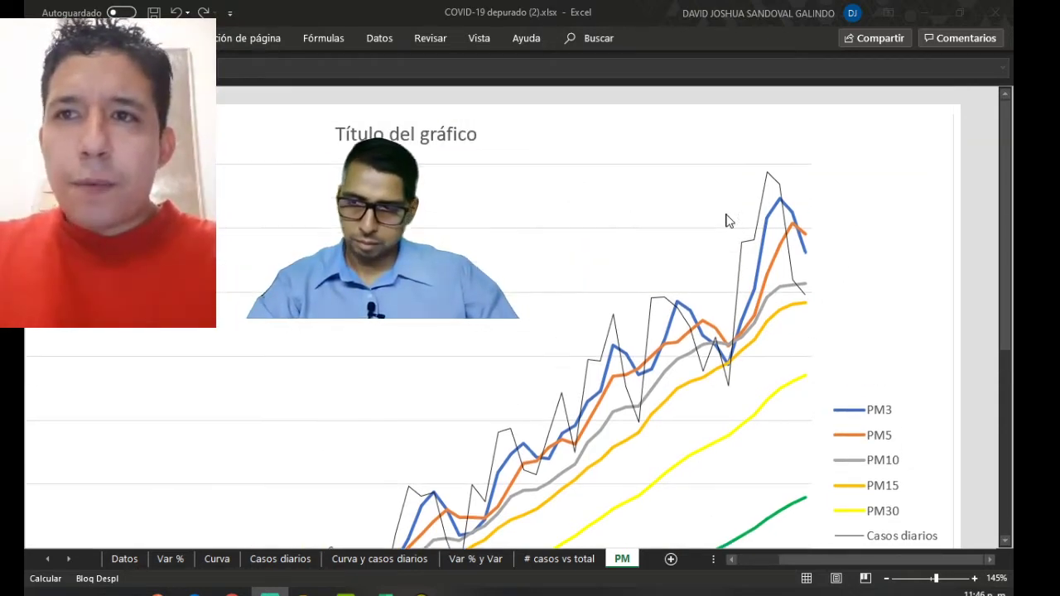
{"action": "scroll", "coordinate": [746, 237], "scroll_direction": "down", "scroll_amount": 1}
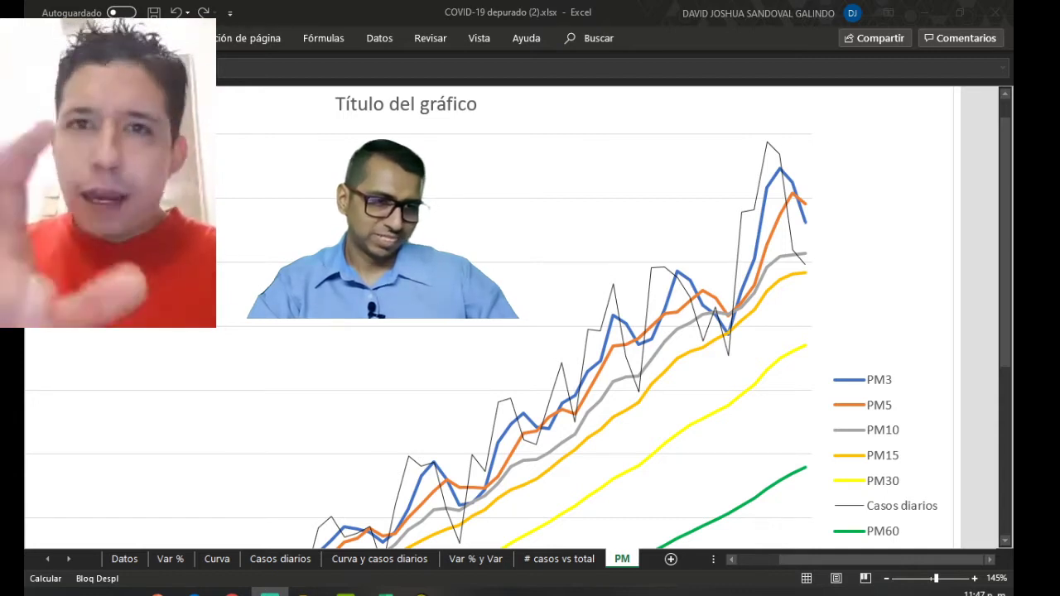
{"action": "left_click", "coordinate": [853, 482]}
{"action": "left_click", "coordinate": [854, 461]}
{"action": "left_click", "coordinate": [854, 482]}
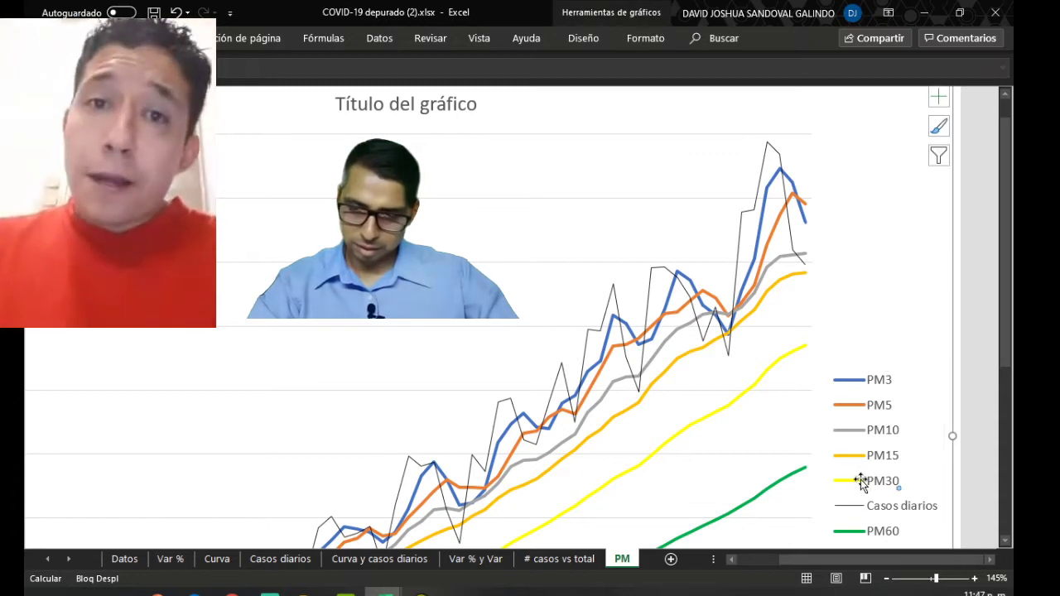
{"action": "double_click", "coordinate": [853, 482]}
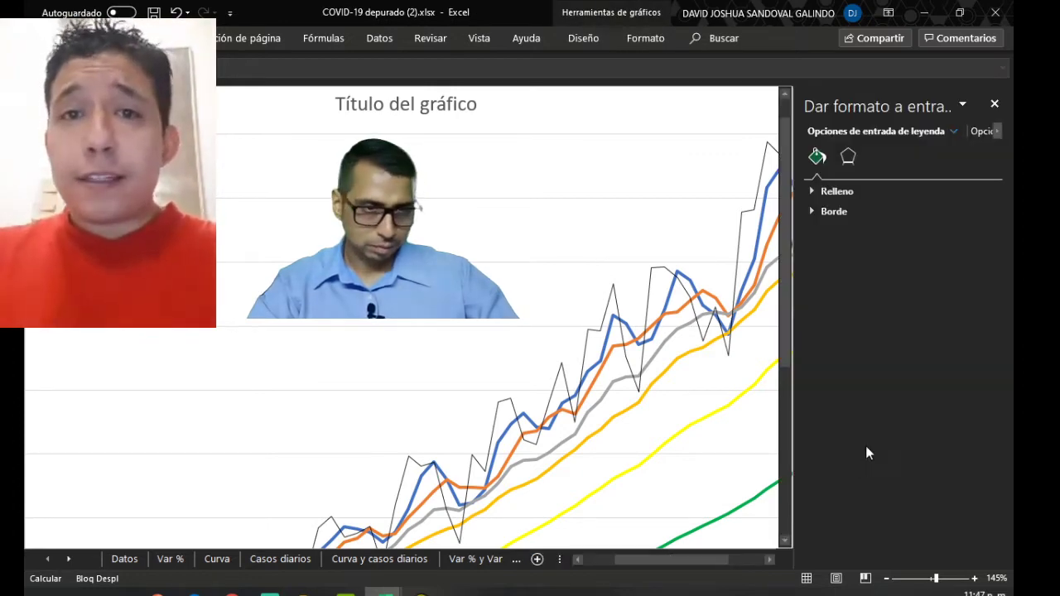
{"action": "left_click", "coordinate": [995, 104]}
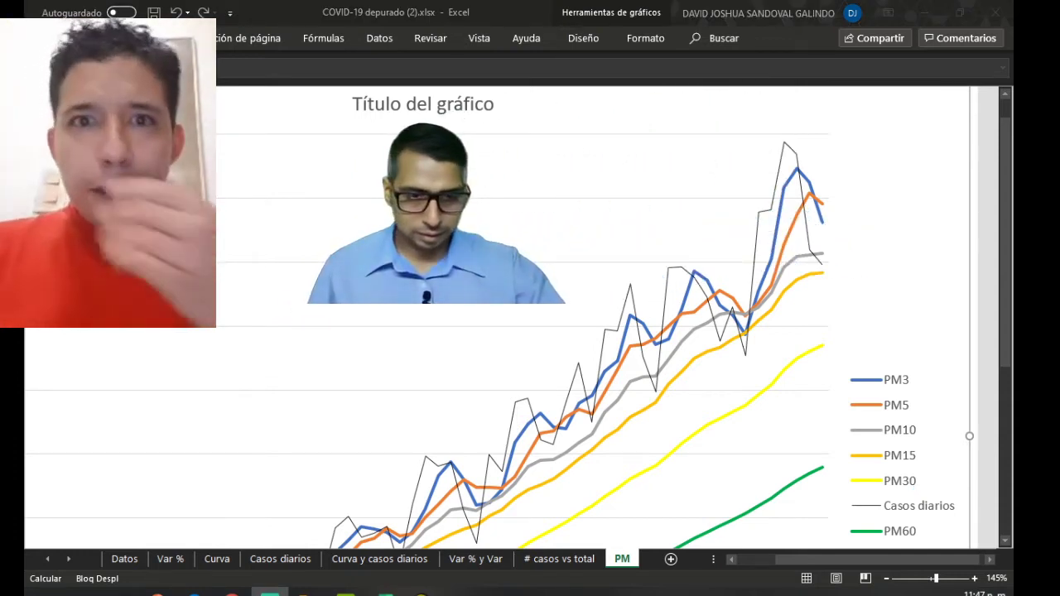
- Open the Datos sheet and review the weekly case table by weekday and the percentage table beneath it
{"action": "left_click", "coordinate": [124, 560]}
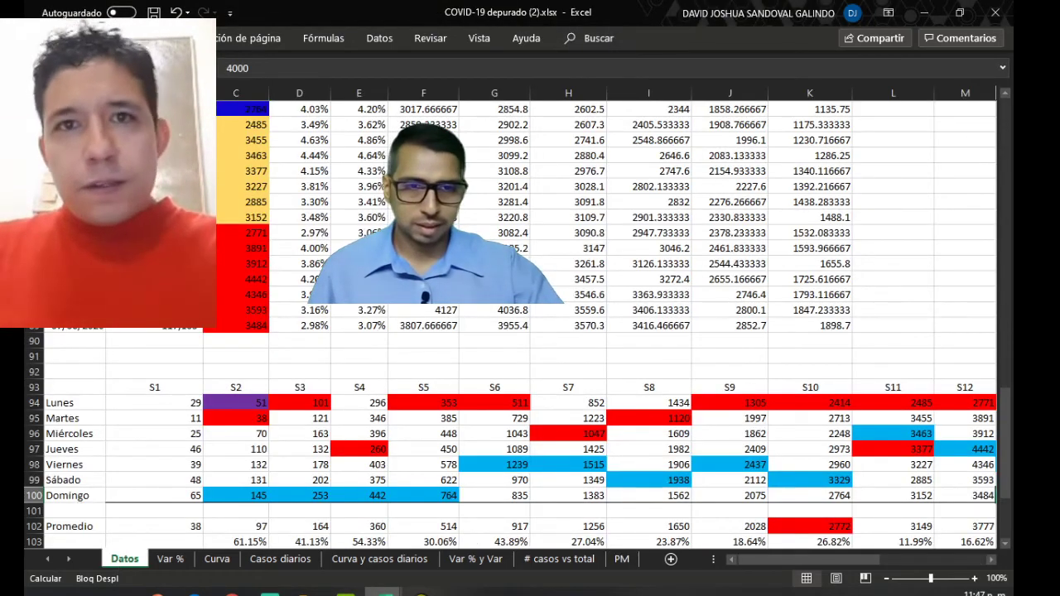
{"action": "key", "text": "alt+Tab"}
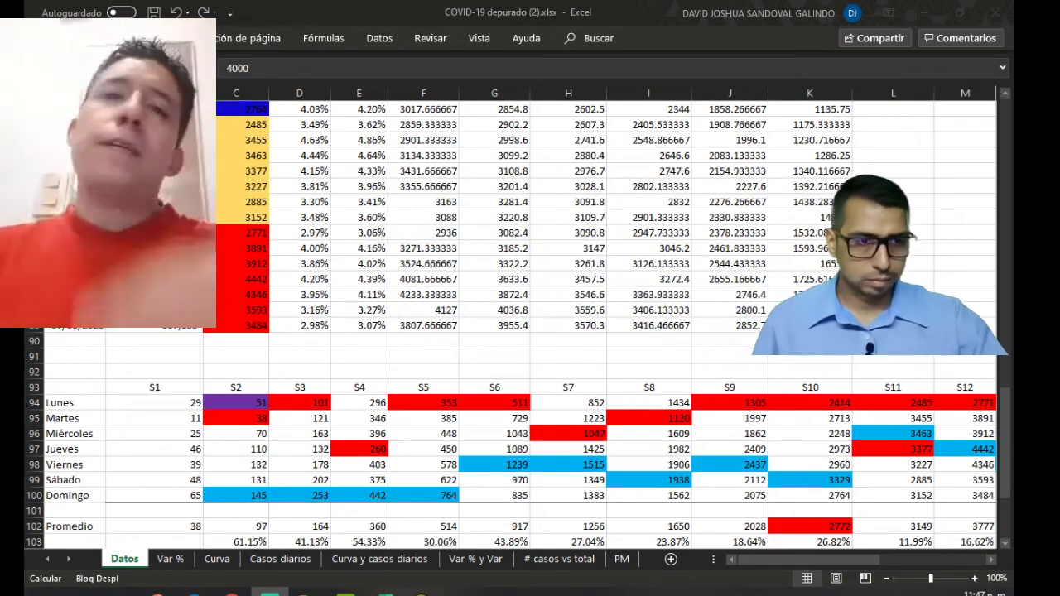
{"action": "key", "text": "alt+Tab"}
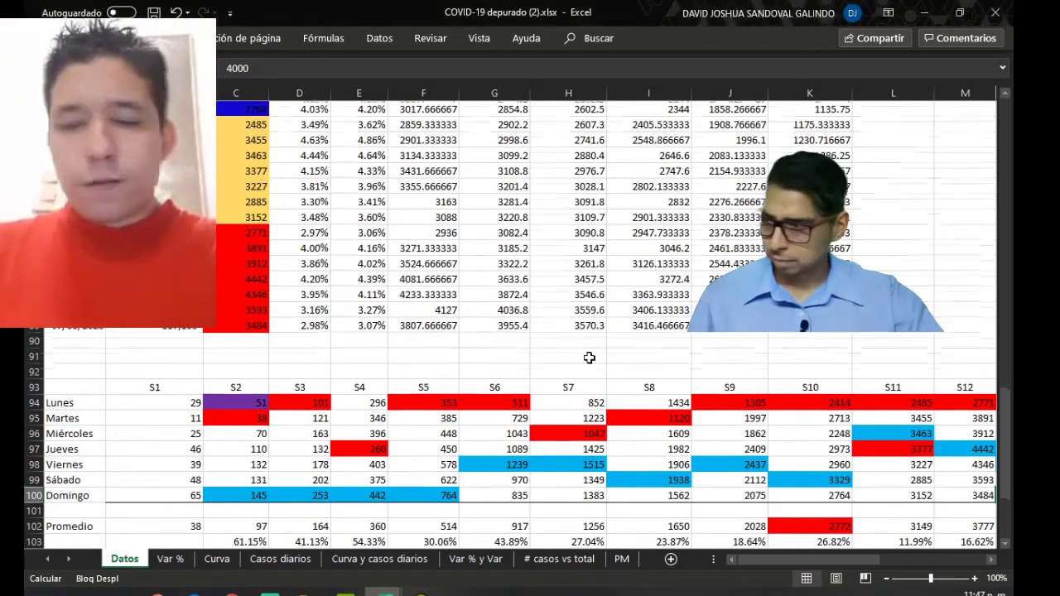
{"action": "scroll", "coordinate": [589, 358], "scroll_direction": "down", "scroll_amount": 7}
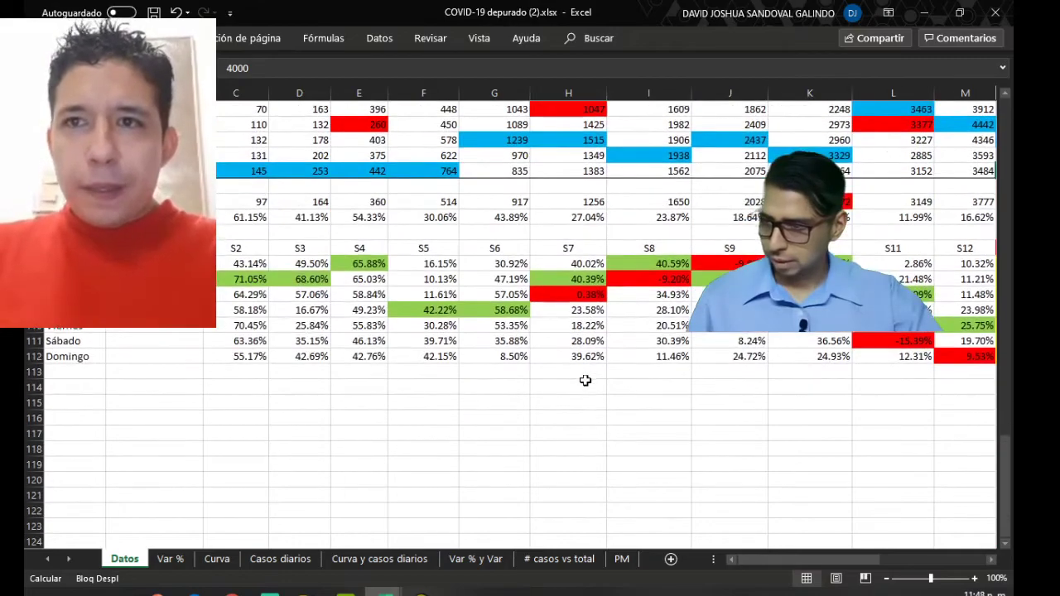
{"action": "scroll", "coordinate": [585, 380], "scroll_direction": "up", "scroll_amount": 8}
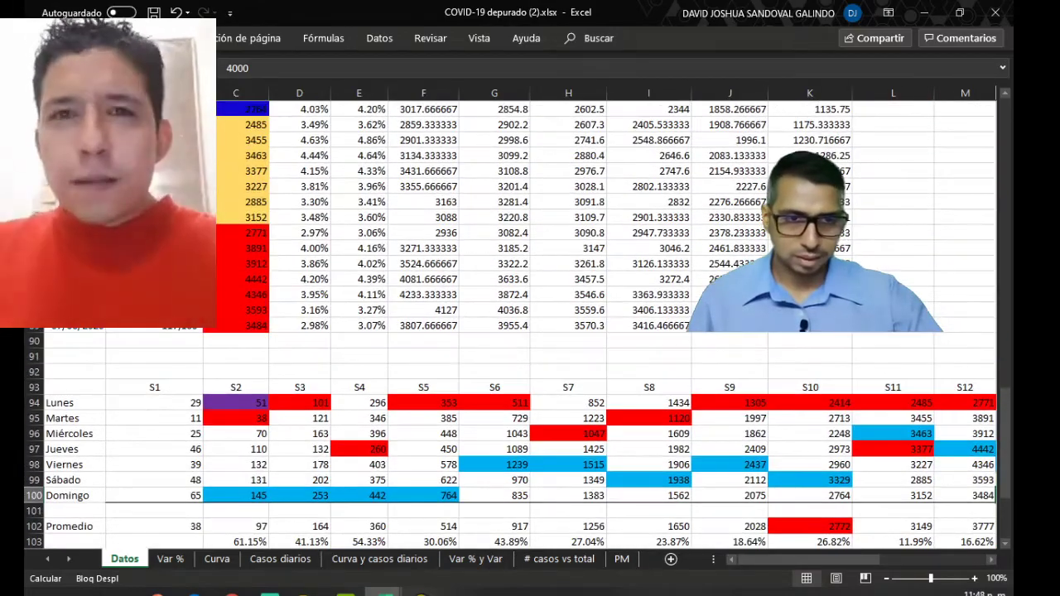
{"action": "scroll", "coordinate": [517, 325], "scroll_direction": "down", "scroll_amount": 1}
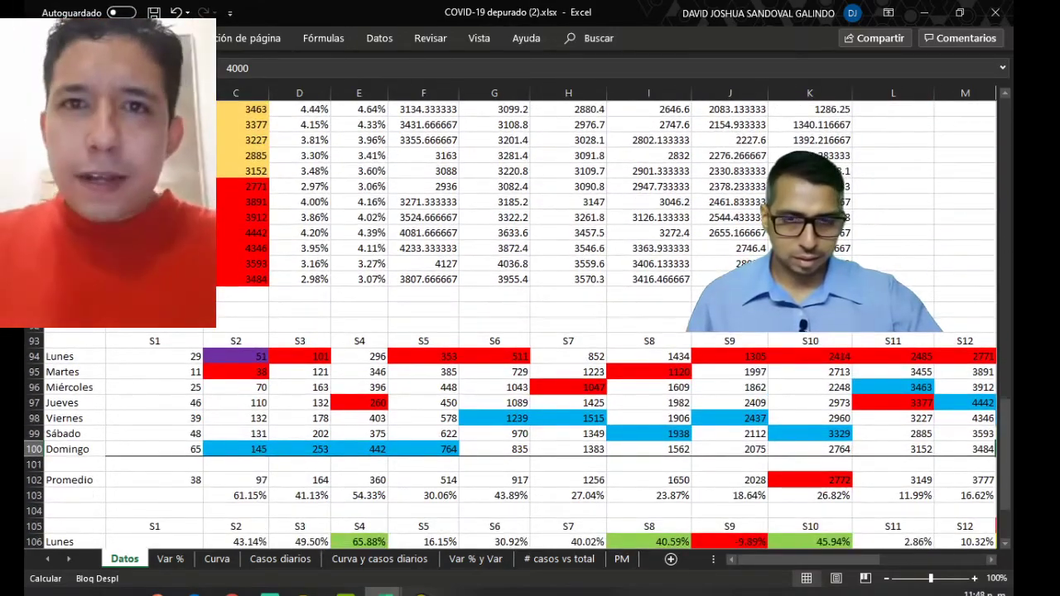
{"action": "scroll", "coordinate": [589, 325], "scroll_direction": "down", "scroll_amount": 3}
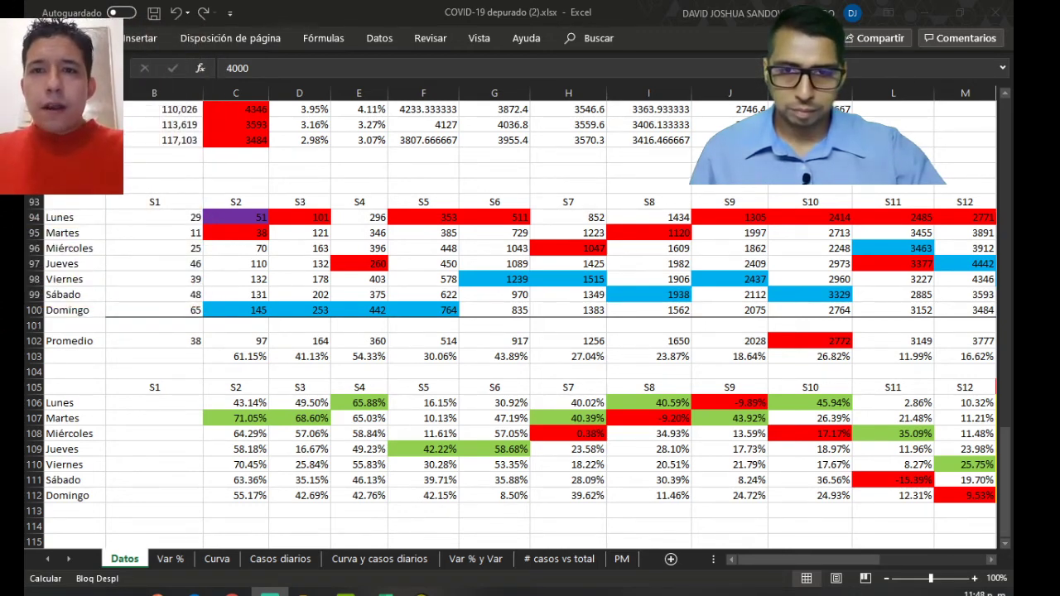
- Highlight the Promedio row and the S10 column, and inspect the weekly averages for S9 to S11
{"action": "left_click", "coordinate": [33, 340]}
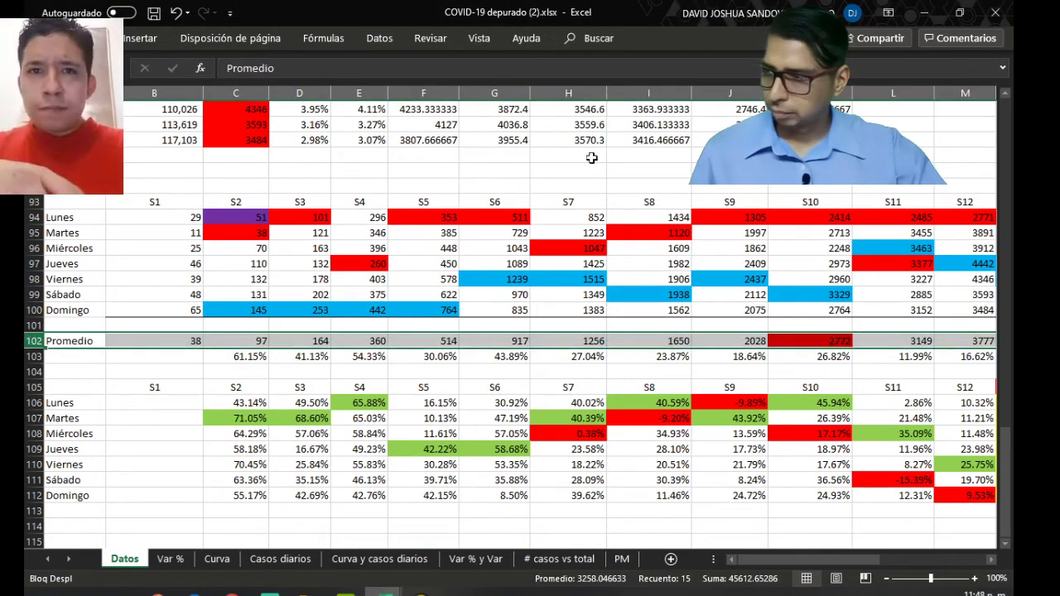
{"action": "left_click", "coordinate": [811, 93]}
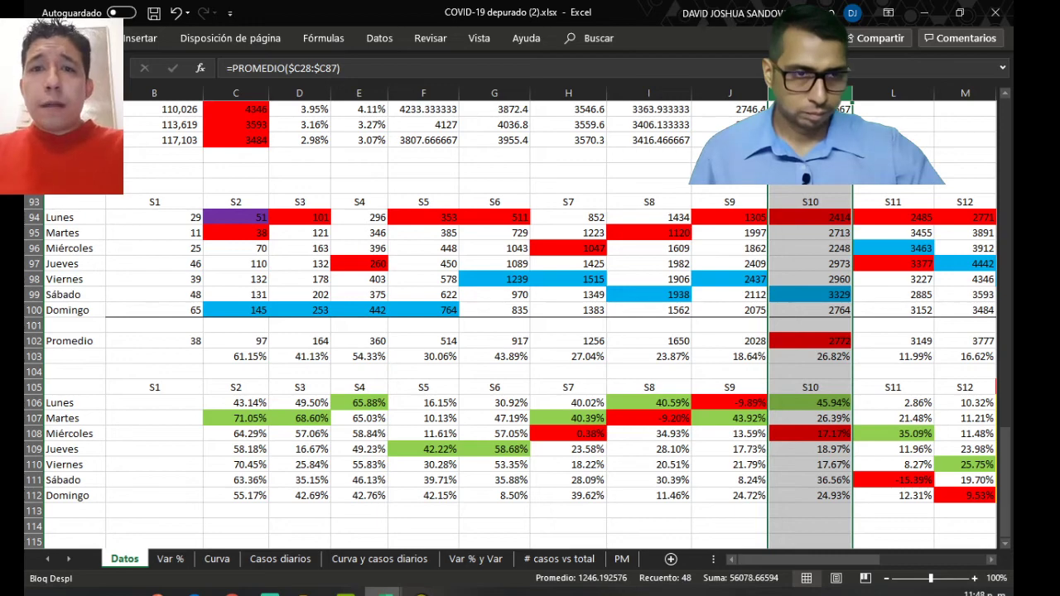
{"action": "left_click_drag", "start_coordinate": [729, 342], "coordinate": [816, 342]}
{"action": "left_click", "coordinate": [927, 340]}
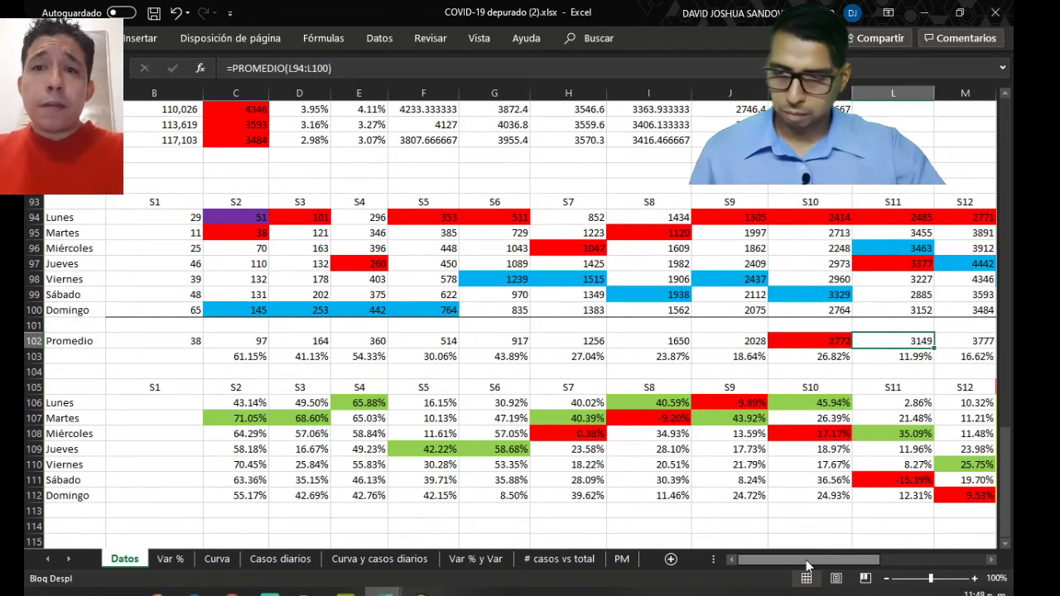
- Compare the weekly case averages of S9, S10, S11 and S12 in row 102
{"action": "left_click_drag", "start_coordinate": [819, 567], "coordinate": [849, 567]}
{"action": "left_click", "coordinate": [514, 339]}
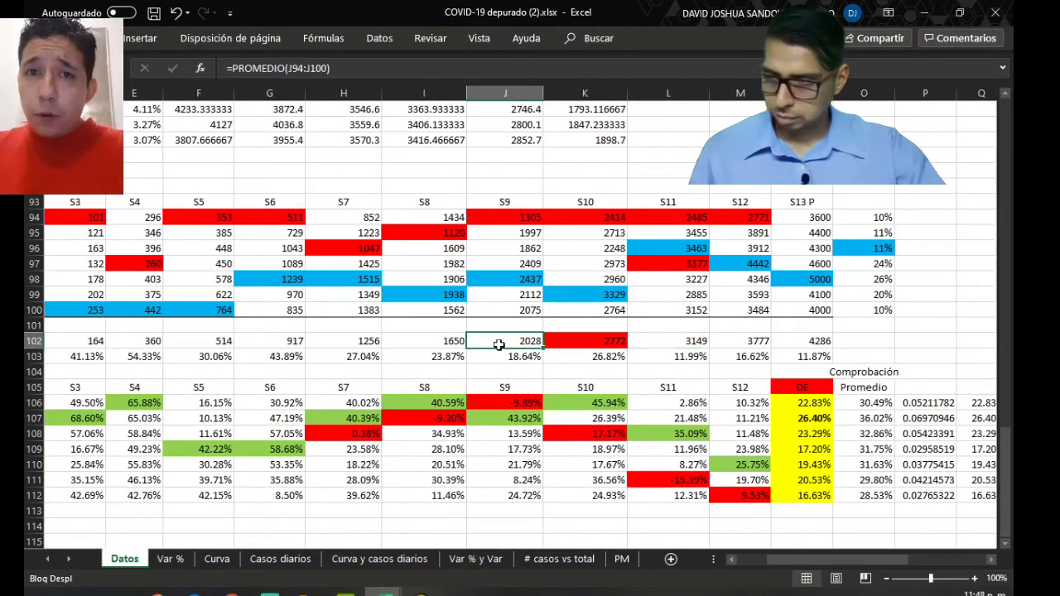
{"action": "left_click", "coordinate": [574, 340]}
{"action": "left_click", "coordinate": [692, 341]}
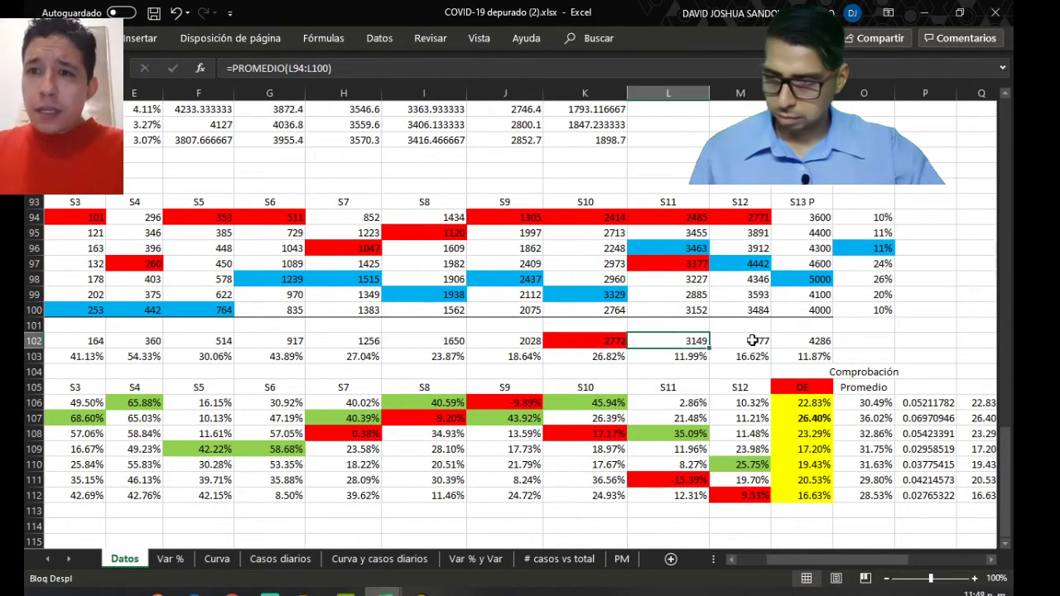
{"action": "left_click", "coordinate": [758, 341]}
{"action": "left_click", "coordinate": [689, 346]}
{"action": "left_click", "coordinate": [729, 343]}
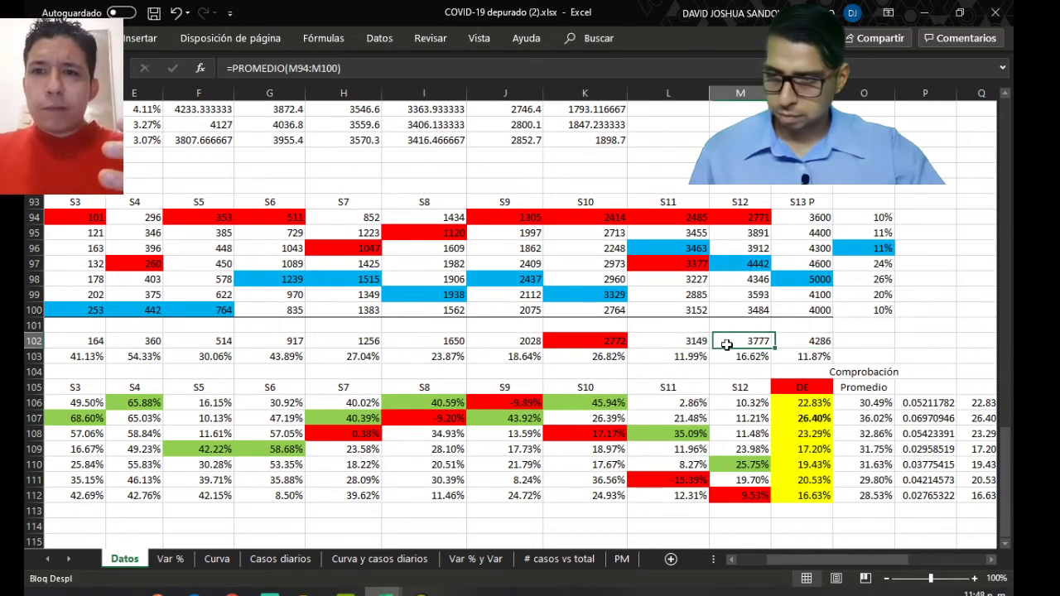
{"action": "left_click_drag", "start_coordinate": [726, 345], "coordinate": [704, 343]}
{"action": "left_click", "coordinate": [722, 344]}
{"action": "left_click", "coordinate": [691, 346]}
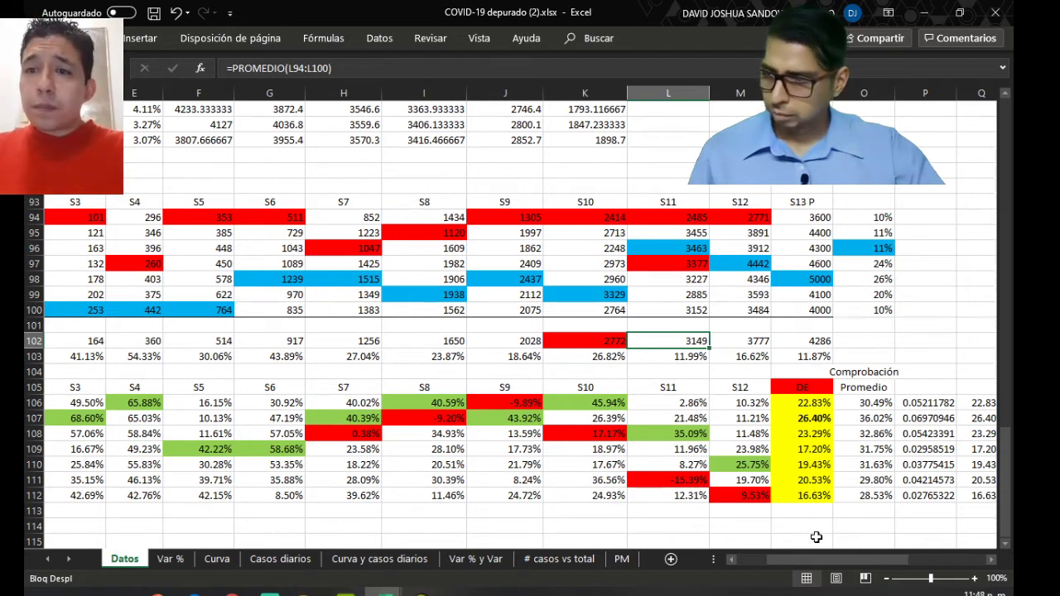
- Inspect the formulas of the weekly percentage variations for S10 and S11 and the Martes standard deviation in the DE column
{"action": "mouse_move", "coordinate": [805, 556]}
{"action": "left_mouse_down"}
{"action": "mouse_move", "coordinate": [787, 561]}
{"action": "mouse_move", "coordinate": [804, 554]}
{"action": "left_mouse_up"}
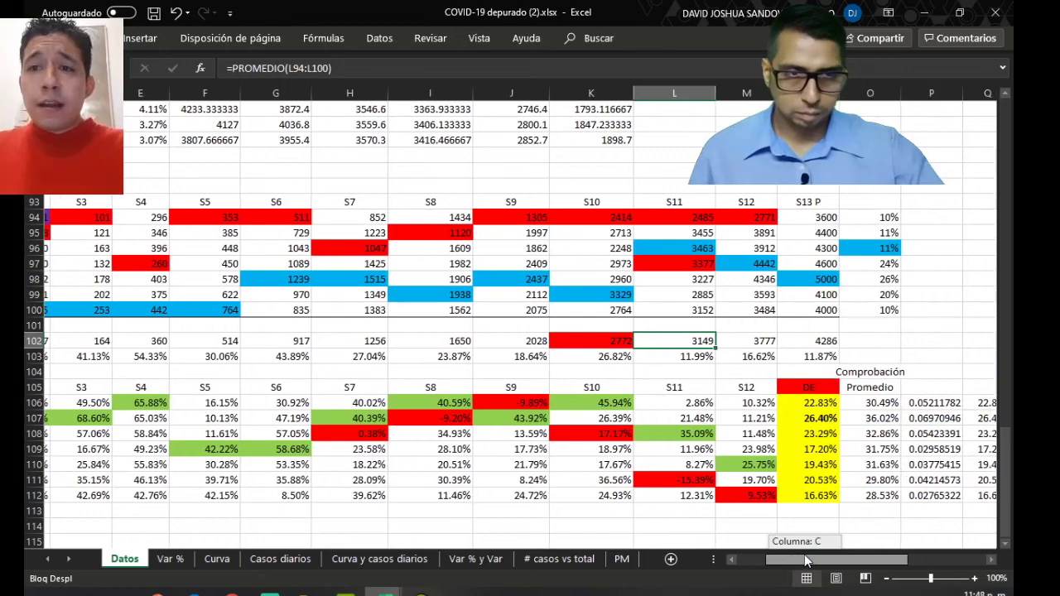
{"action": "scroll", "coordinate": [883, 393], "scroll_direction": "down", "scroll_amount": 1}
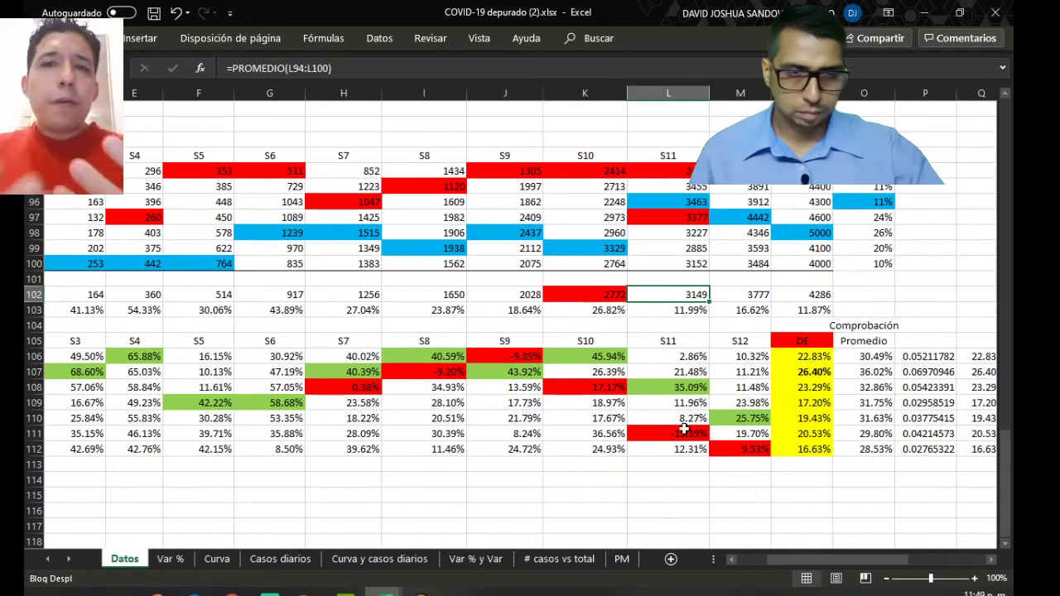
{"action": "left_click", "coordinate": [590, 371]}
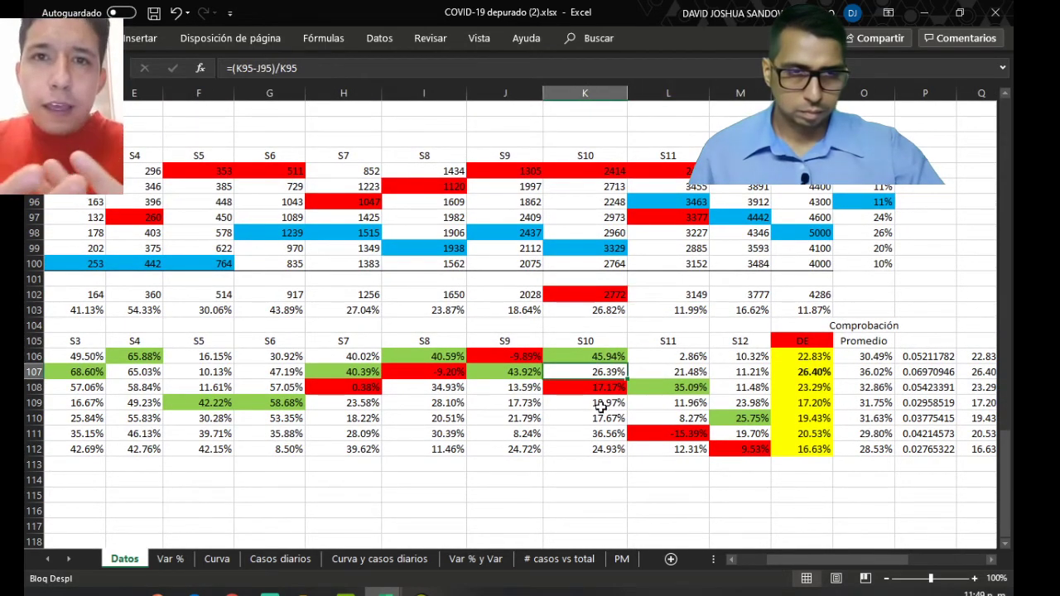
{"action": "left_click", "coordinate": [787, 372]}
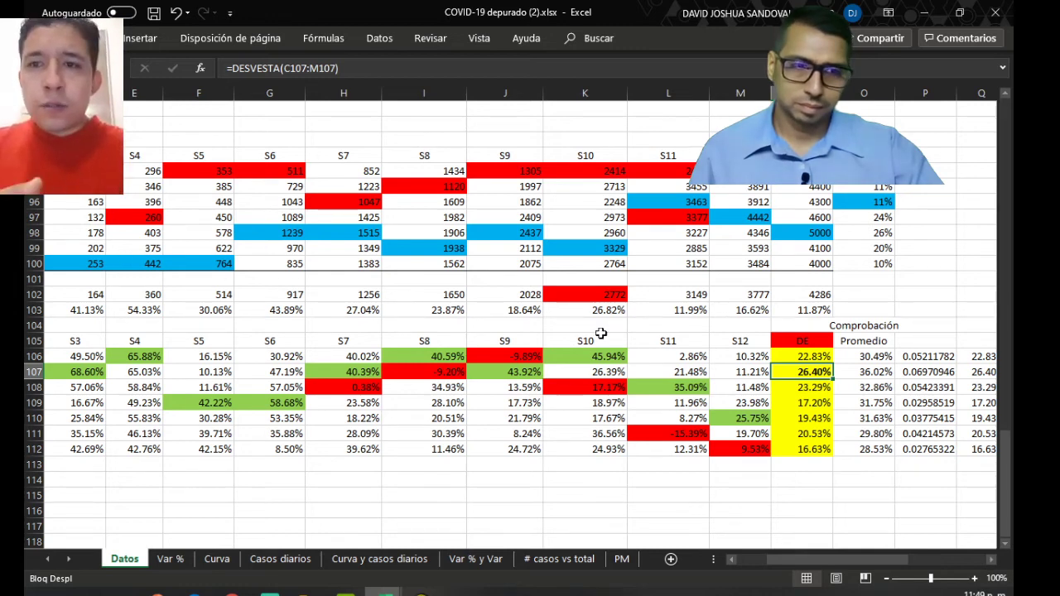
{"action": "left_click", "coordinate": [657, 391]}
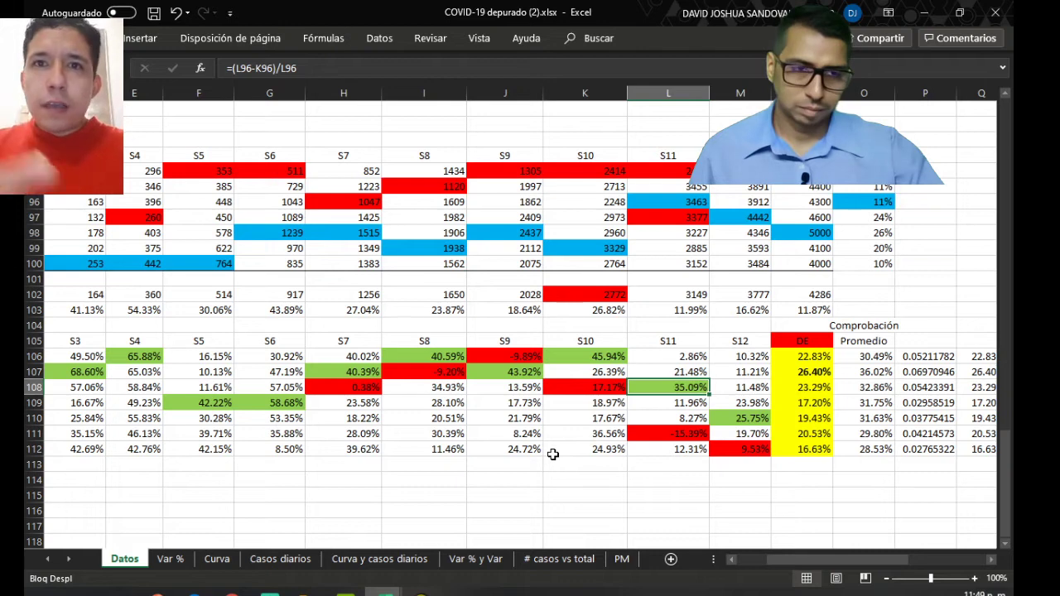
{"action": "left_click", "coordinate": [640, 431]}
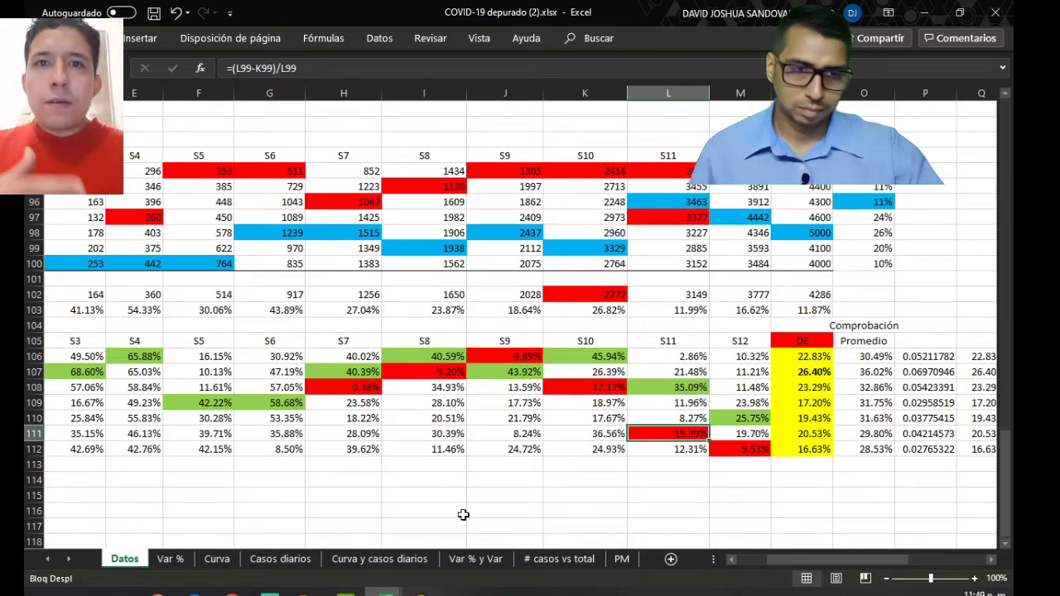
{"action": "left_click", "coordinate": [637, 449]}
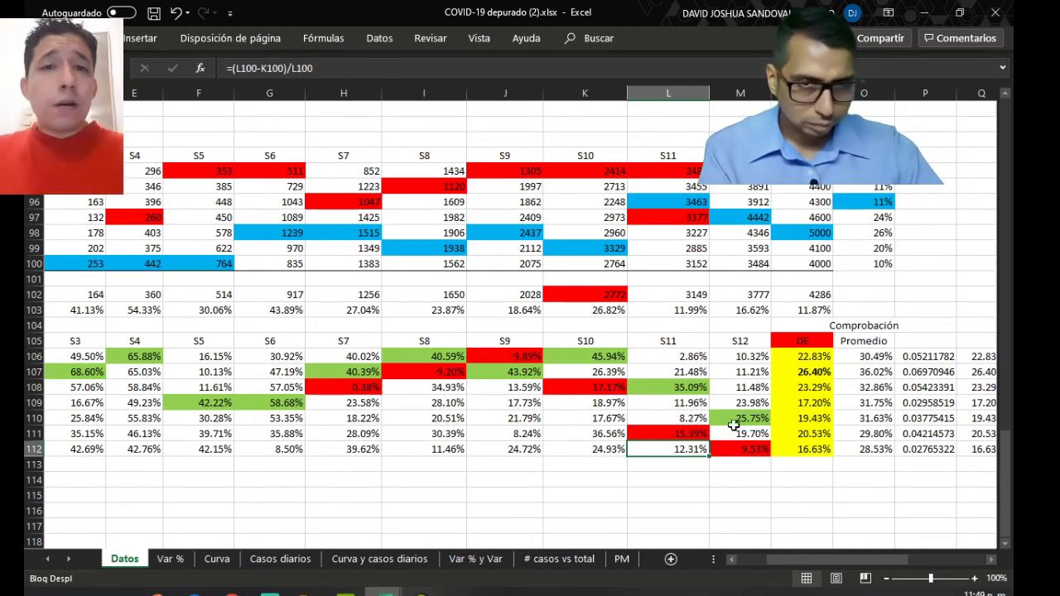
- Freeze the first column of the Datos sheet so the dates and weekday names stay in view
{"action": "left_click_drag", "start_coordinate": [783, 560], "coordinate": [731, 566]}
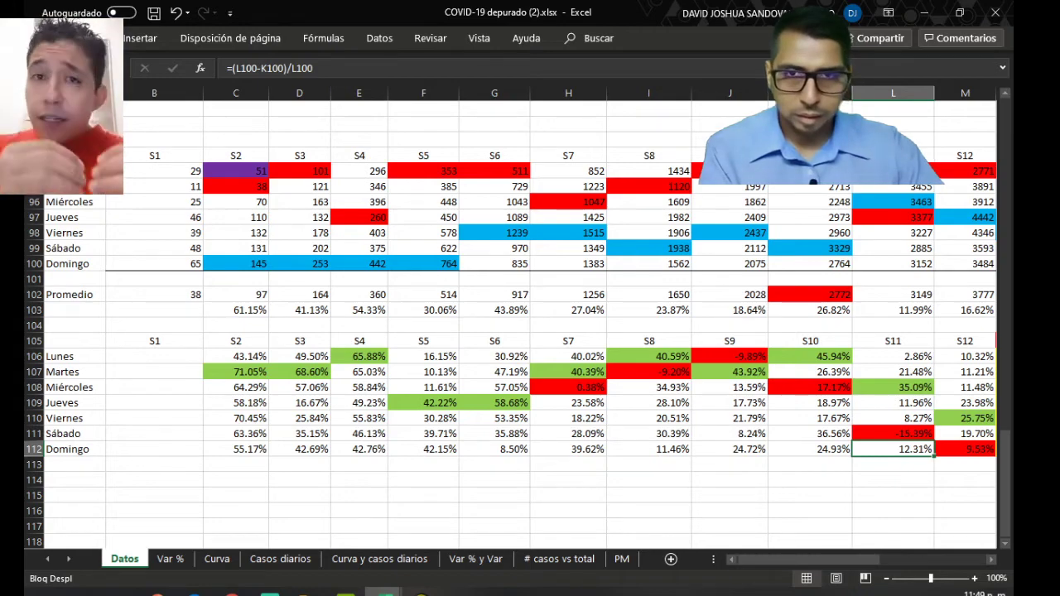
{"action": "left_click", "coordinate": [75, 92]}
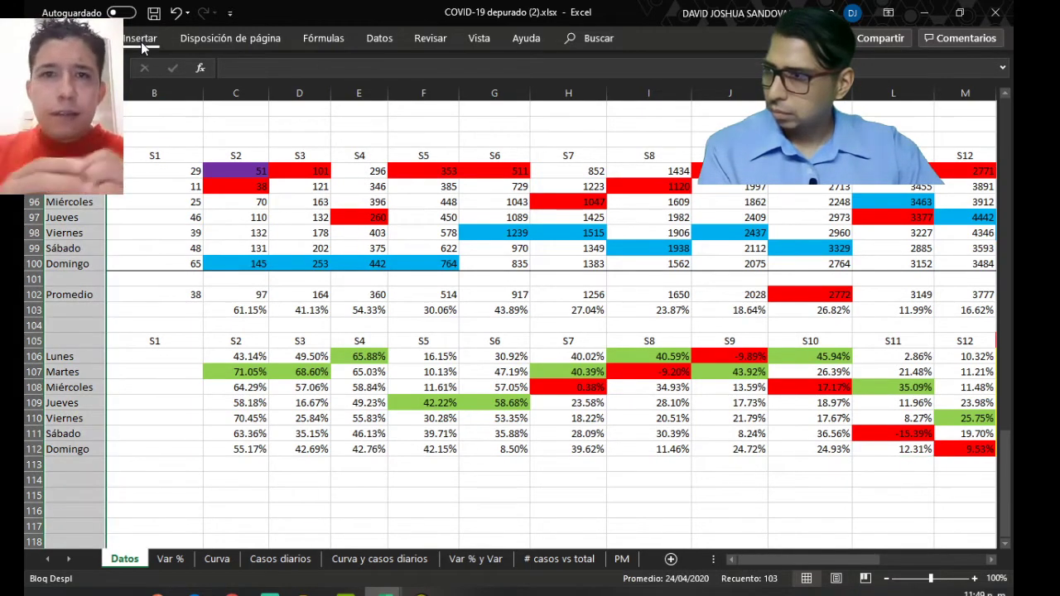
{"action": "double_click", "coordinate": [141, 39]}
{"action": "left_click", "coordinate": [380, 38]}
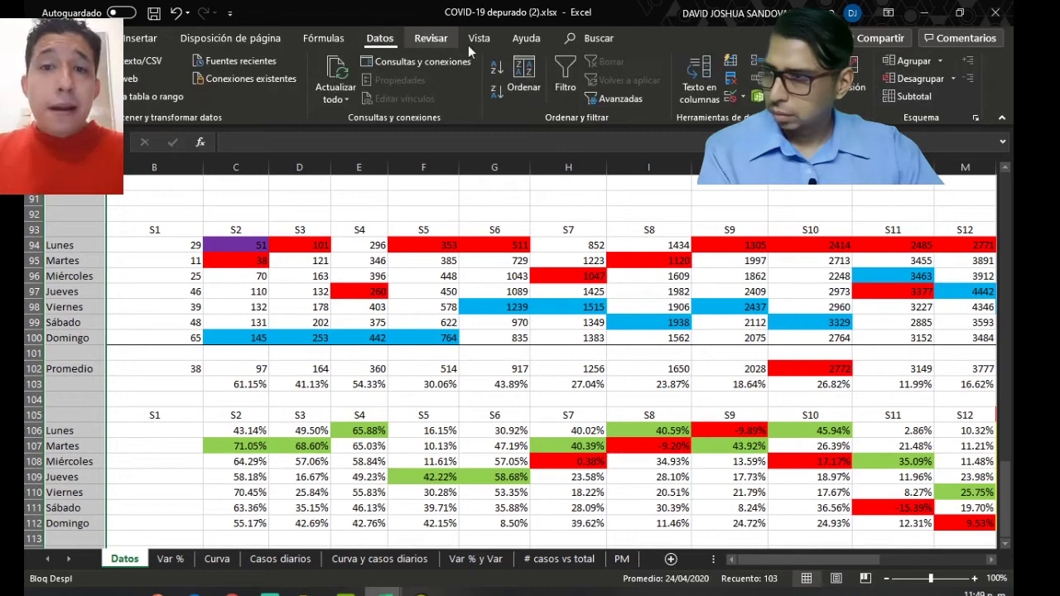
{"action": "left_click", "coordinate": [527, 38]}
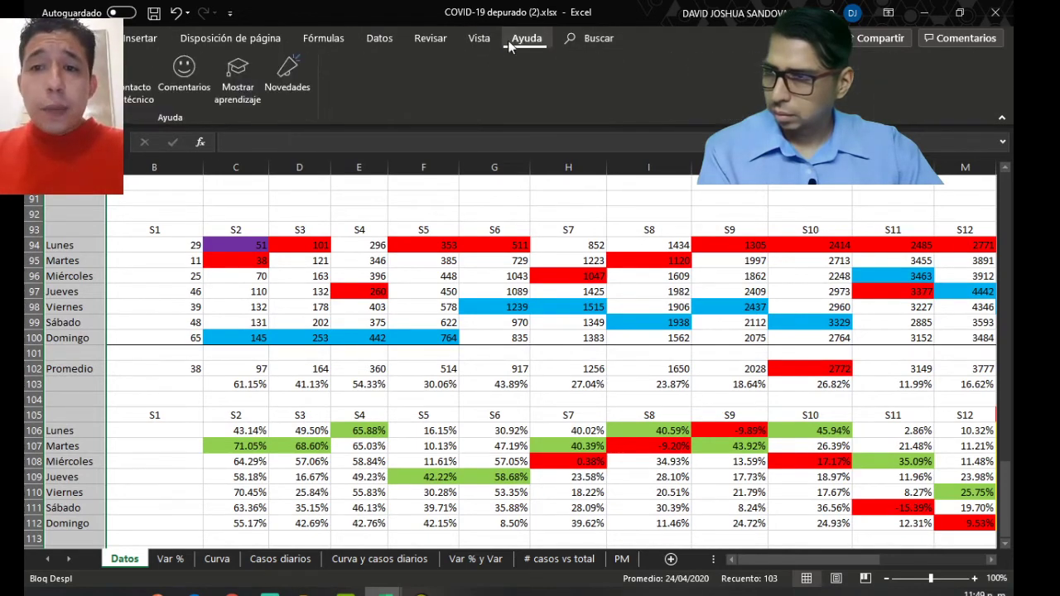
{"action": "left_click", "coordinate": [479, 38]}
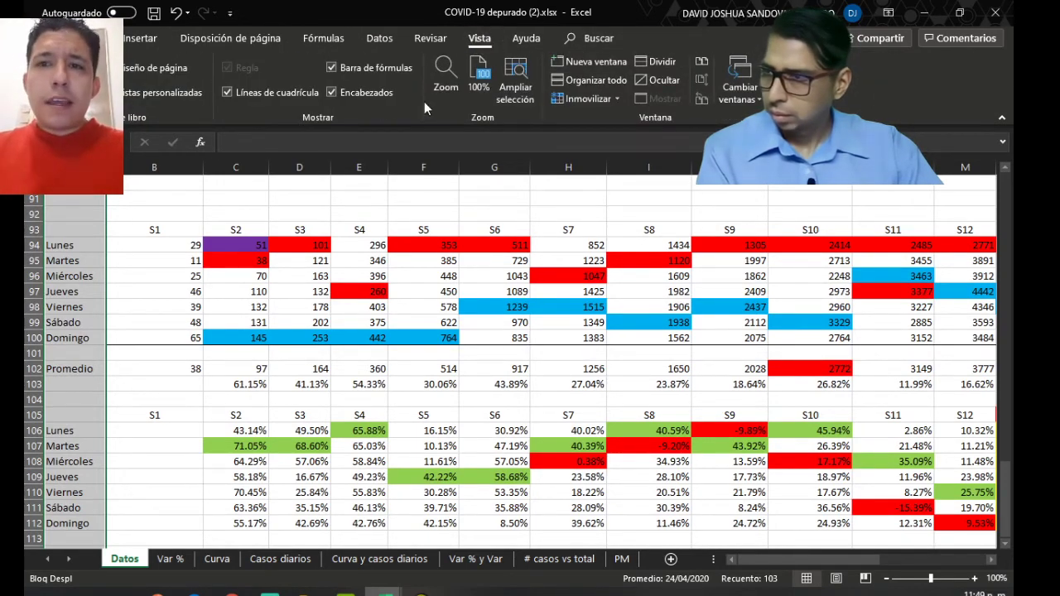
{"action": "left_click", "coordinate": [590, 99]}
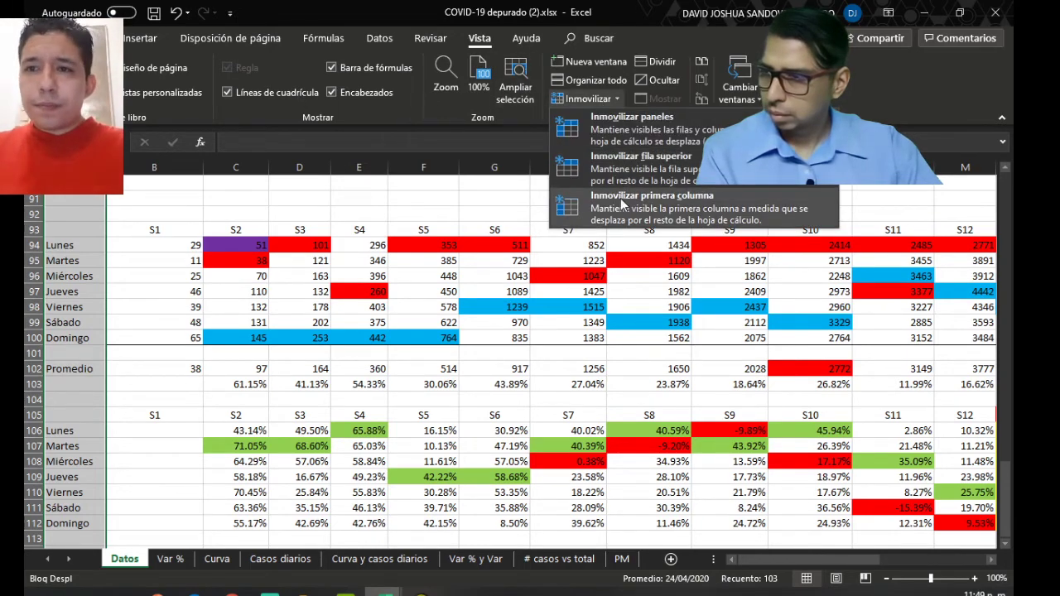
{"action": "left_click", "coordinate": [622, 209]}
- Review the S13 P and S12 Nuevo columns beside the frozen first column, and the daily moving averages above them
{"action": "scroll", "coordinate": [523, 403], "scroll_direction": "down", "scroll_amount": 1}
{"action": "left_click_drag", "start_coordinate": [850, 566], "coordinate": [916, 563]}
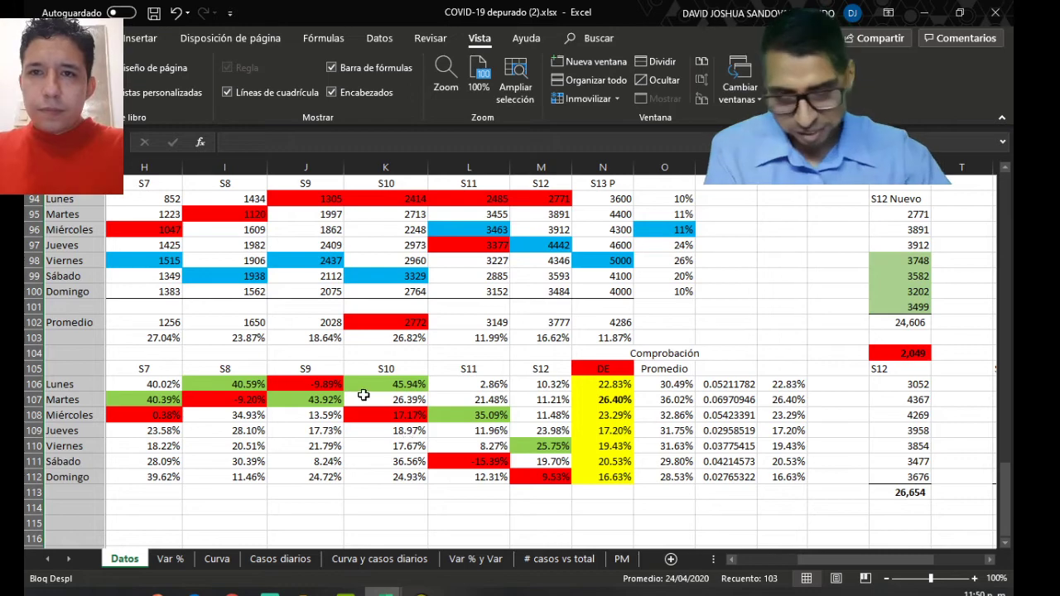
{"action": "left_click_drag", "start_coordinate": [845, 568], "coordinate": [885, 586]}
{"action": "left_click_drag", "start_coordinate": [870, 583], "coordinate": [845, 583]}
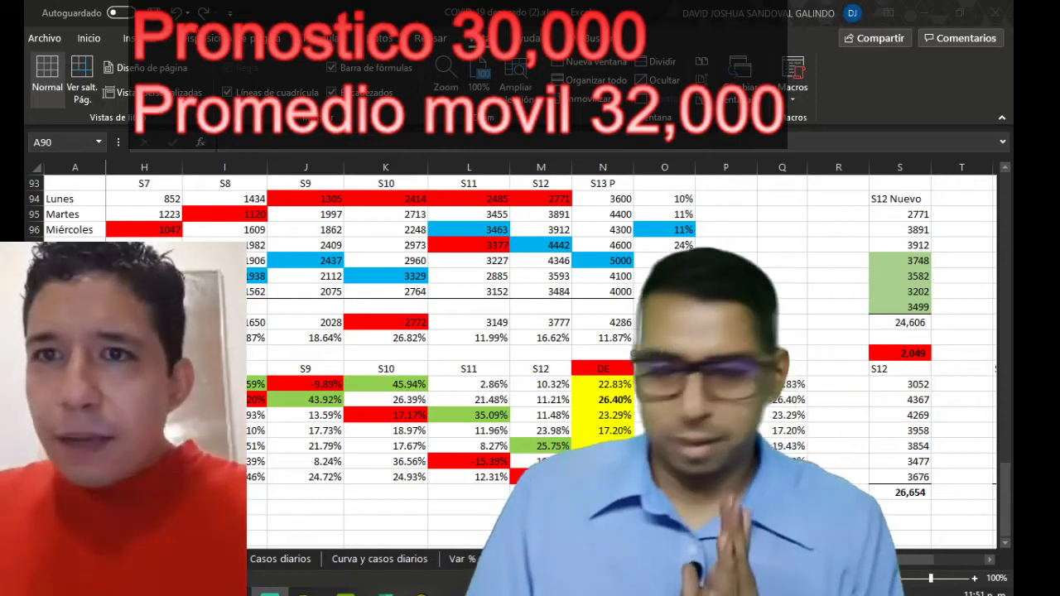
{"action": "scroll", "coordinate": [759, 285], "scroll_direction": "up", "scroll_amount": 9}
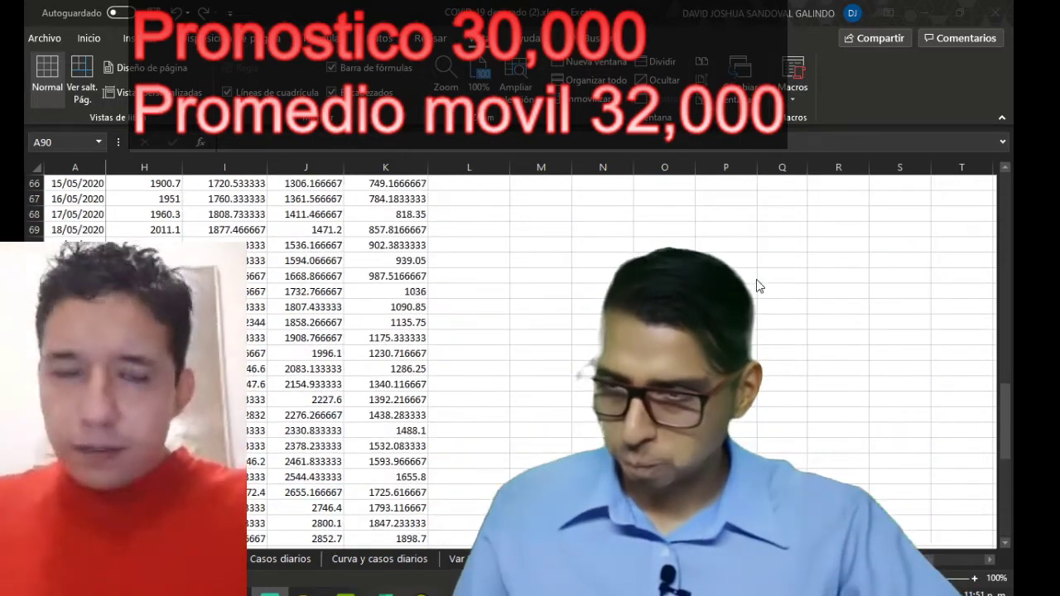
- Bring up the weekly summary table for Semana 0 to Semana 12 and check the Semana 9 variation formula in column V
{"action": "scroll", "coordinate": [759, 286], "scroll_direction": "up", "scroll_amount": 20}
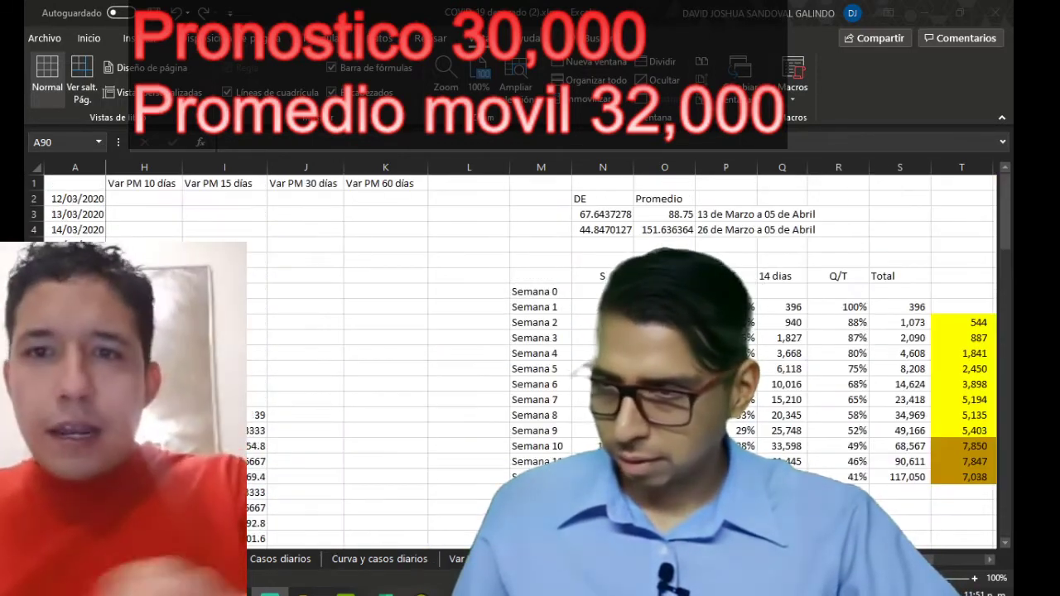
{"action": "left_click", "coordinate": [74, 167]}
{"action": "scroll", "coordinate": [547, 356], "scroll_direction": "right", "scroll_amount": 4}
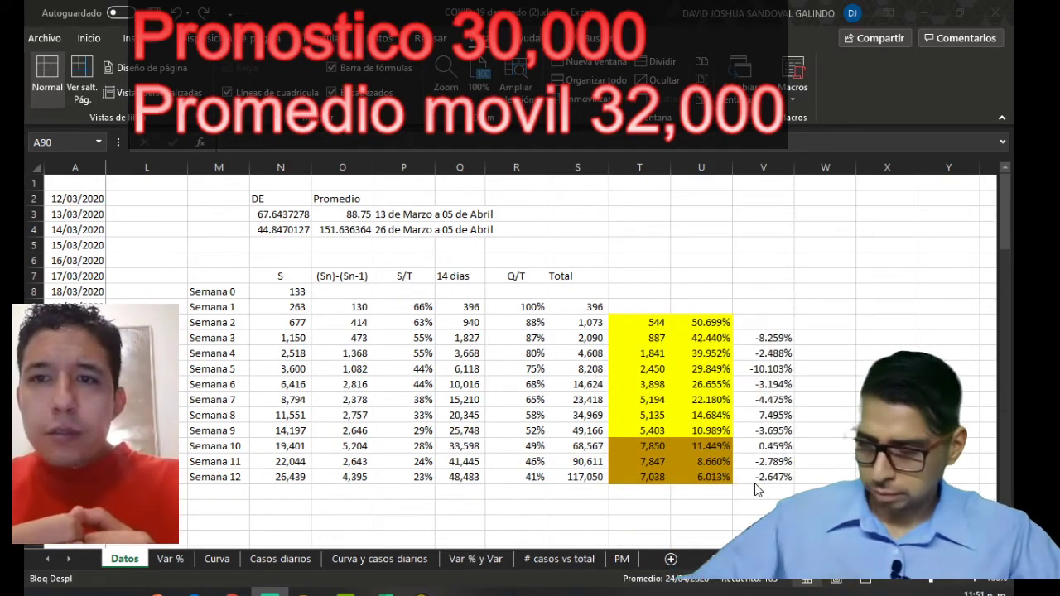
{"action": "key", "text": "alt+Tab"}
{"action": "left_click", "coordinate": [758, 431]}
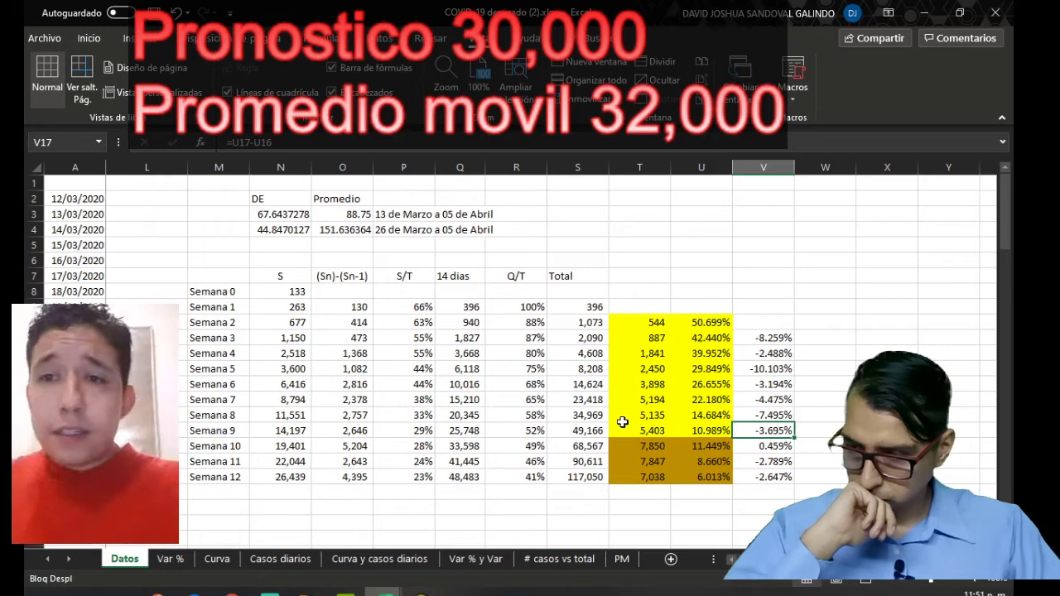
- Inspect the 14-day case differences in column T for Semana 5, 8 and 10, and the column V variations for Semana 10 to 12
{"action": "left_click", "coordinate": [679, 370]}
{"action": "left_click", "coordinate": [636, 367]}
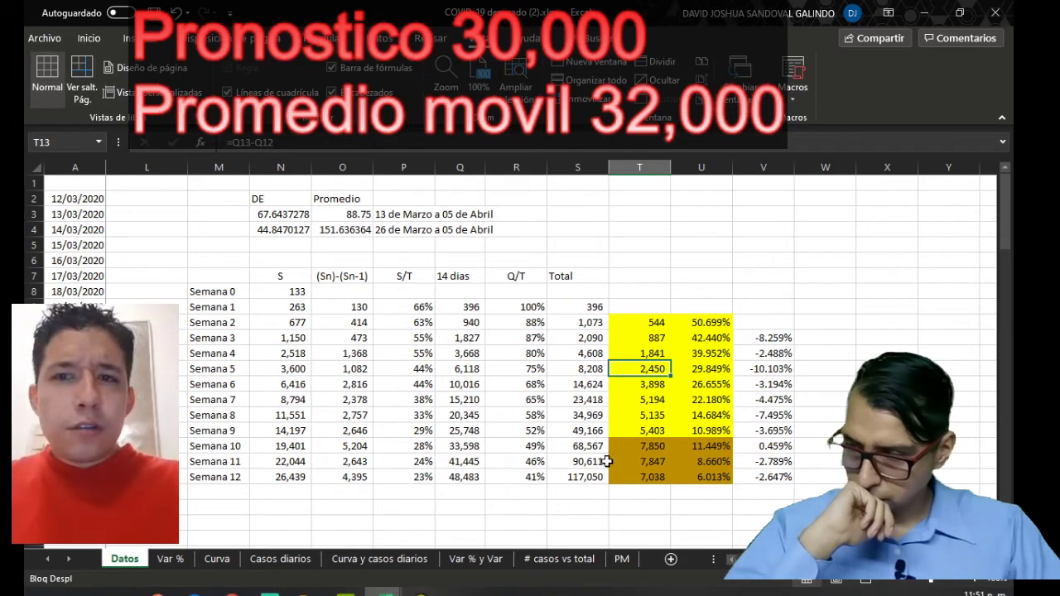
{"action": "left_click", "coordinate": [649, 418]}
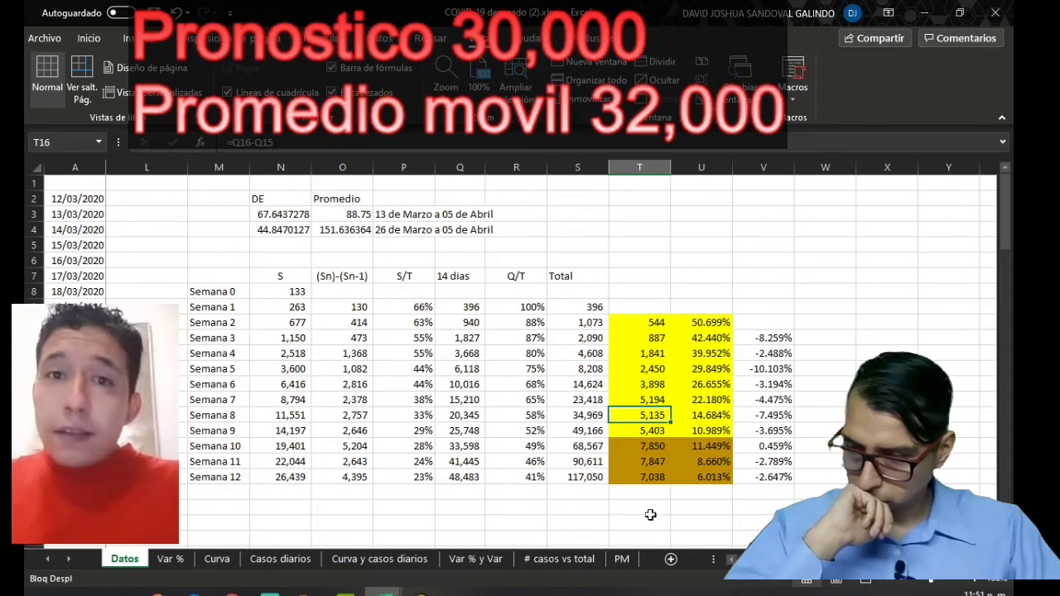
{"action": "left_click", "coordinate": [622, 449]}
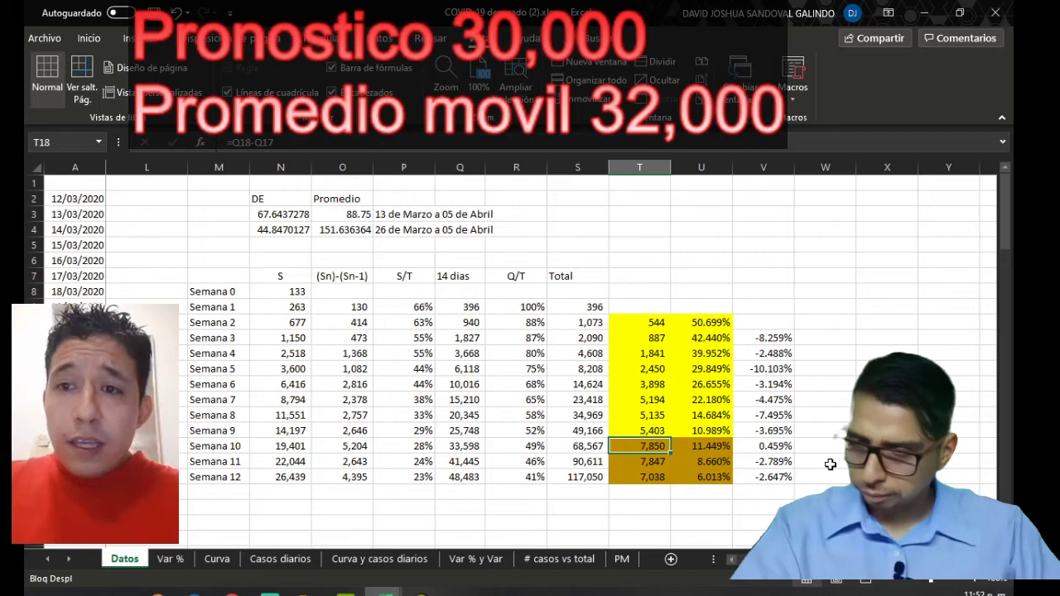
{"action": "left_click_drag", "start_coordinate": [787, 447], "coordinate": [795, 479]}
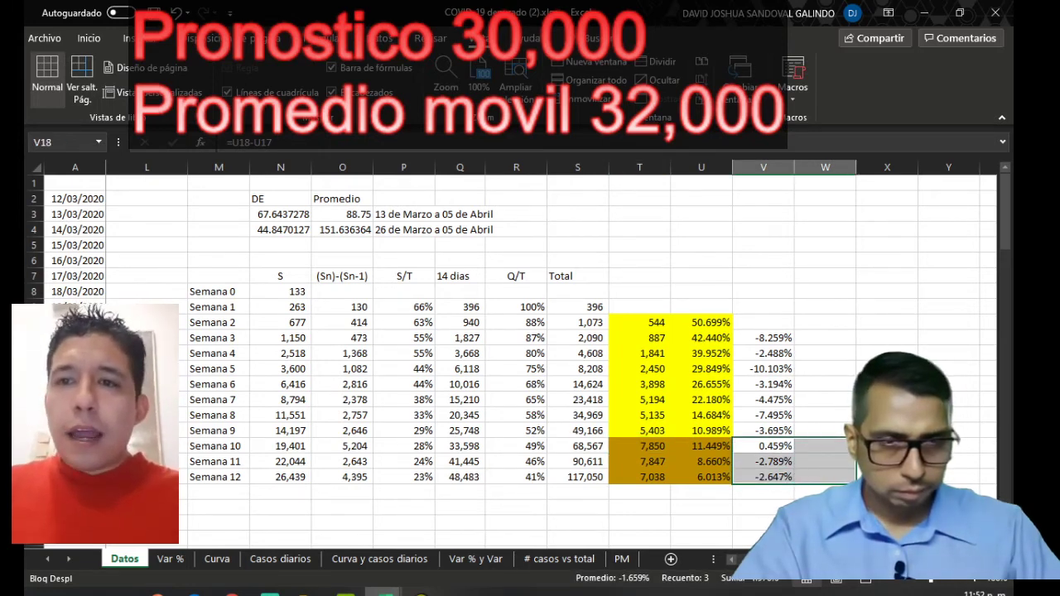
- Review the 14 dias totals from Semana 1 to Semana 12, along with the Semana 6 difference and the Semana 12 percentage variation
{"action": "left_click", "coordinate": [659, 386]}
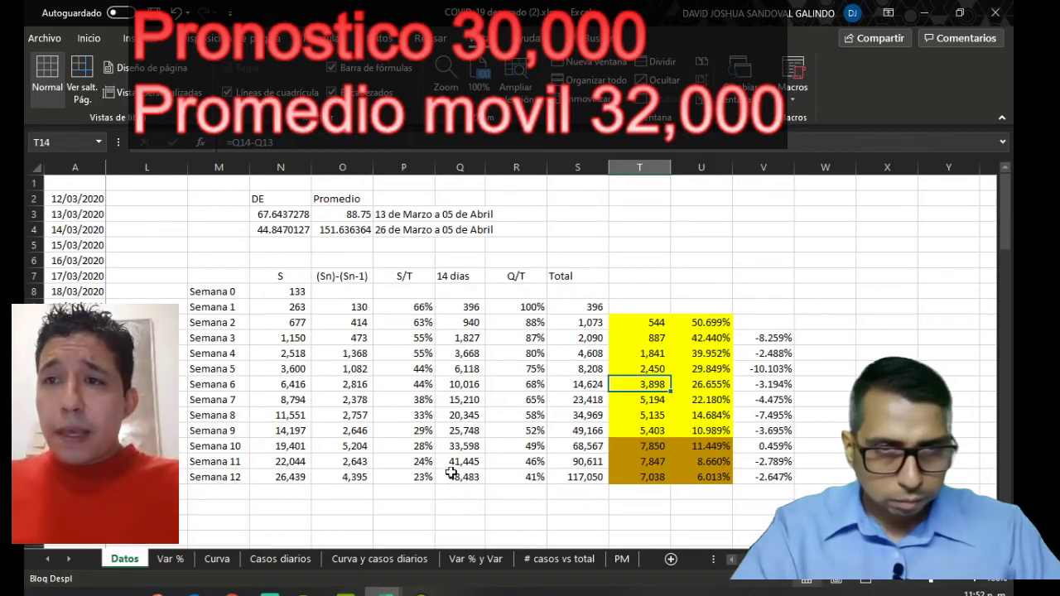
{"action": "left_click", "coordinate": [532, 513]}
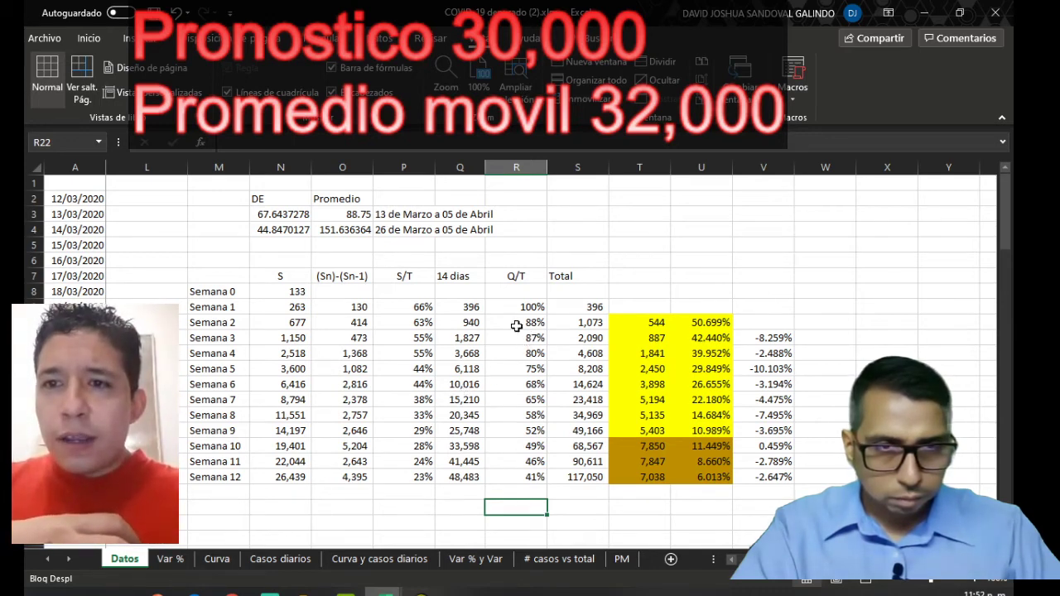
{"action": "left_click_drag", "start_coordinate": [464, 306], "coordinate": [457, 478]}
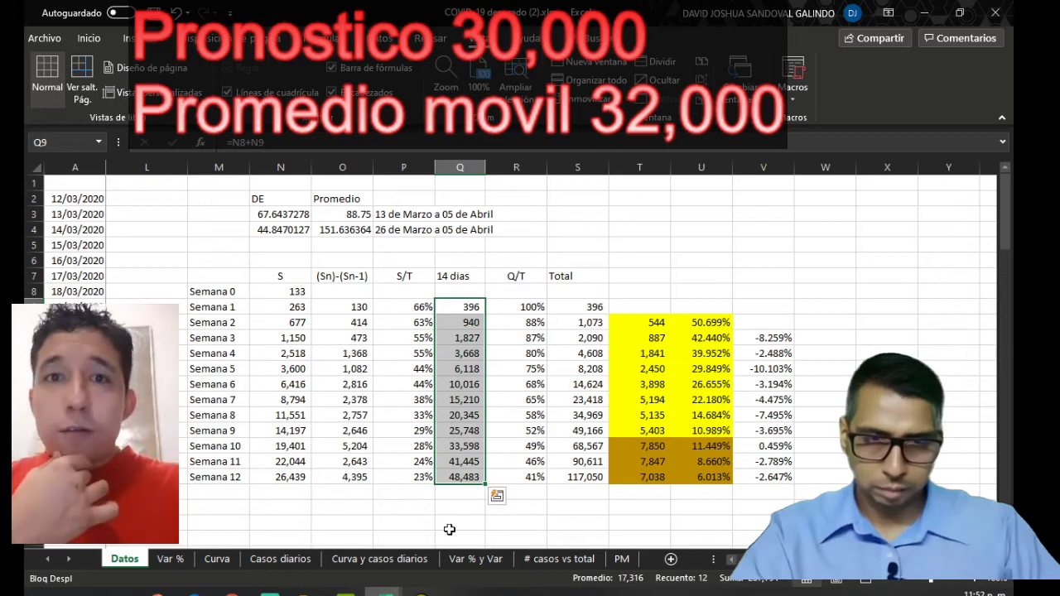
{"action": "left_click", "coordinate": [543, 521]}
{"action": "left_click", "coordinate": [755, 476]}
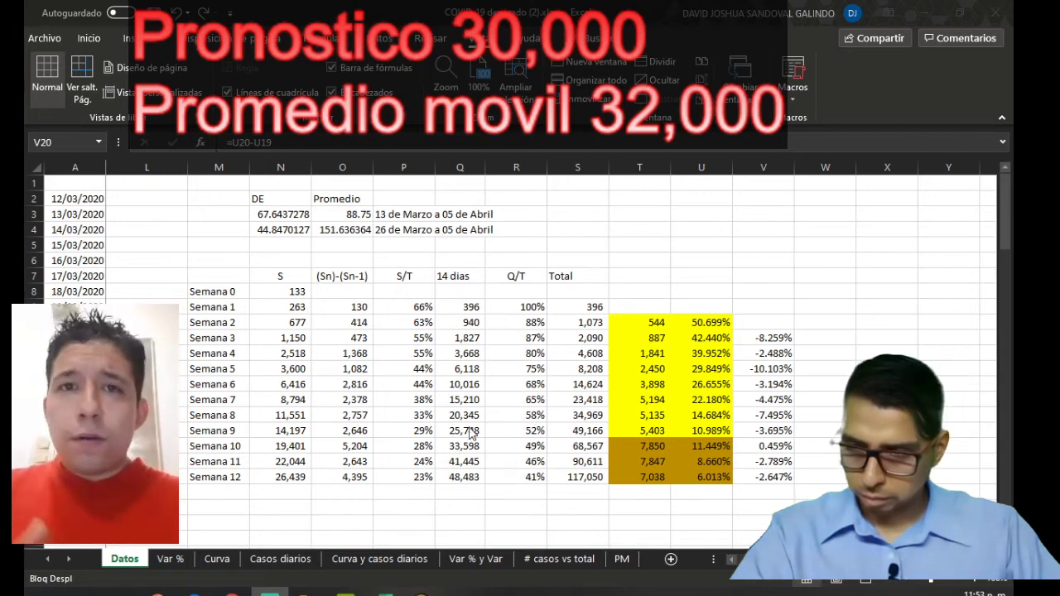
- Check the S/T and 14 dias formulas for Semana 1 and the S/T percentages of Semana 11 and Semana 12
{"action": "key", "text": "alt+Tab"}
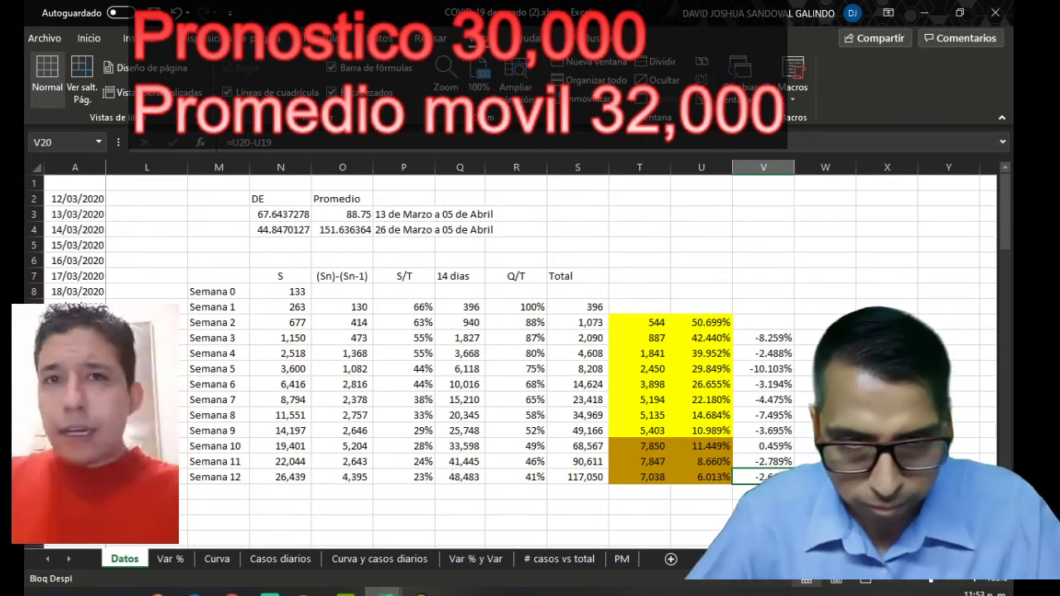
{"action": "left_click", "coordinate": [408, 308]}
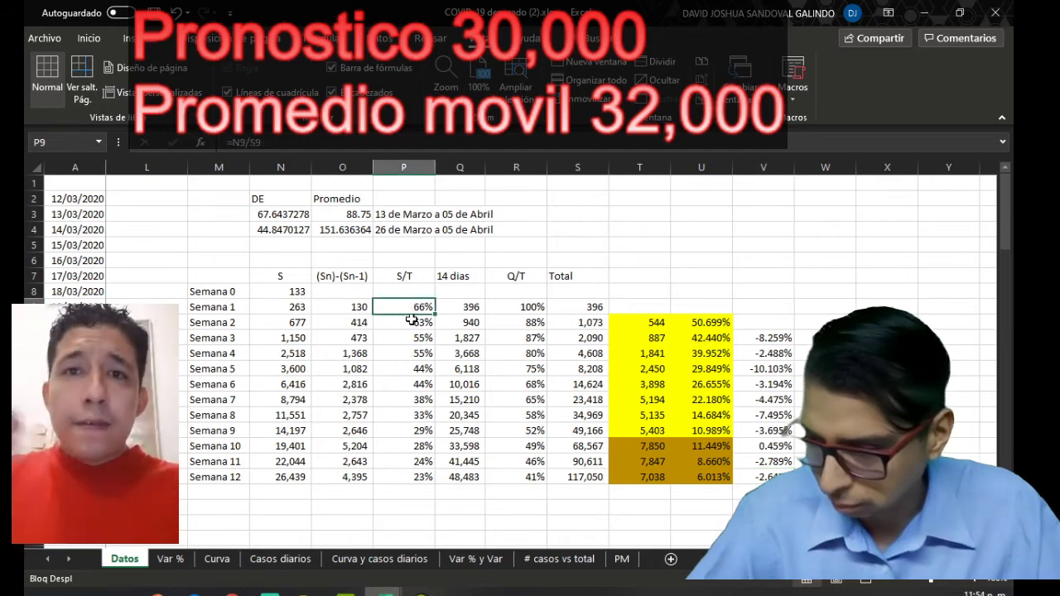
{"action": "left_click", "coordinate": [466, 311]}
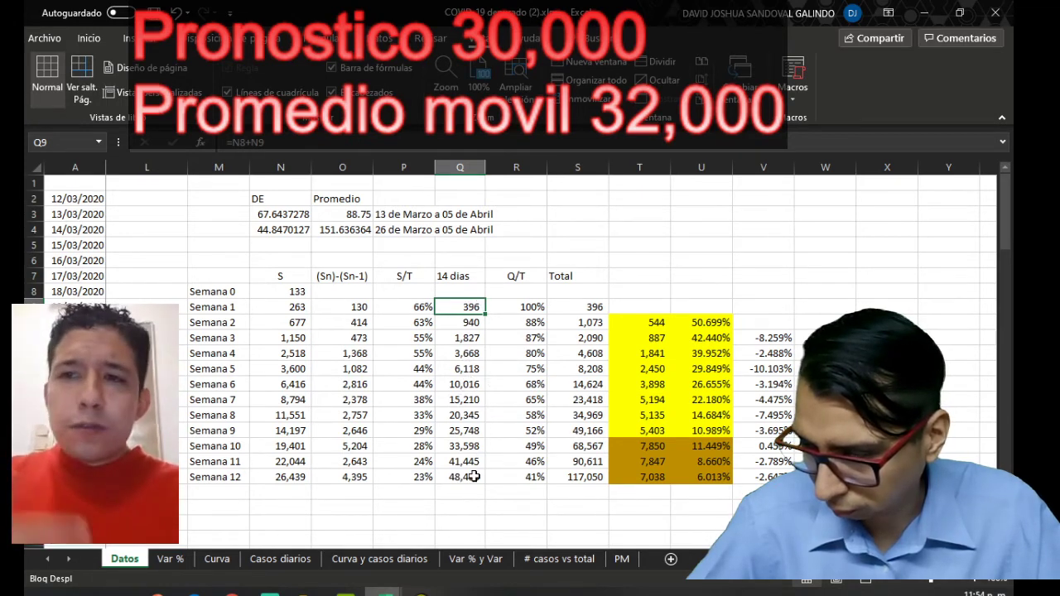
{"action": "left_click", "coordinate": [406, 402]}
{"action": "left_click_drag", "start_coordinate": [395, 431], "coordinate": [406, 478]}
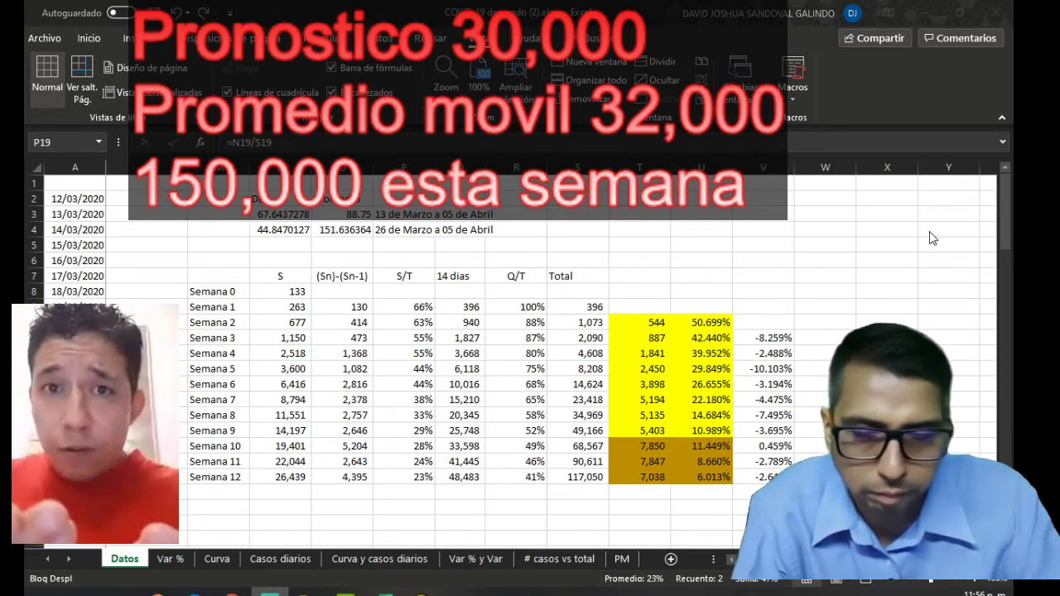
- Inspect the column T and U formulas for Semana 2 and Semana 3, and the Semana 3 variation formula in column V
{"action": "left_click", "coordinate": [701, 322]}
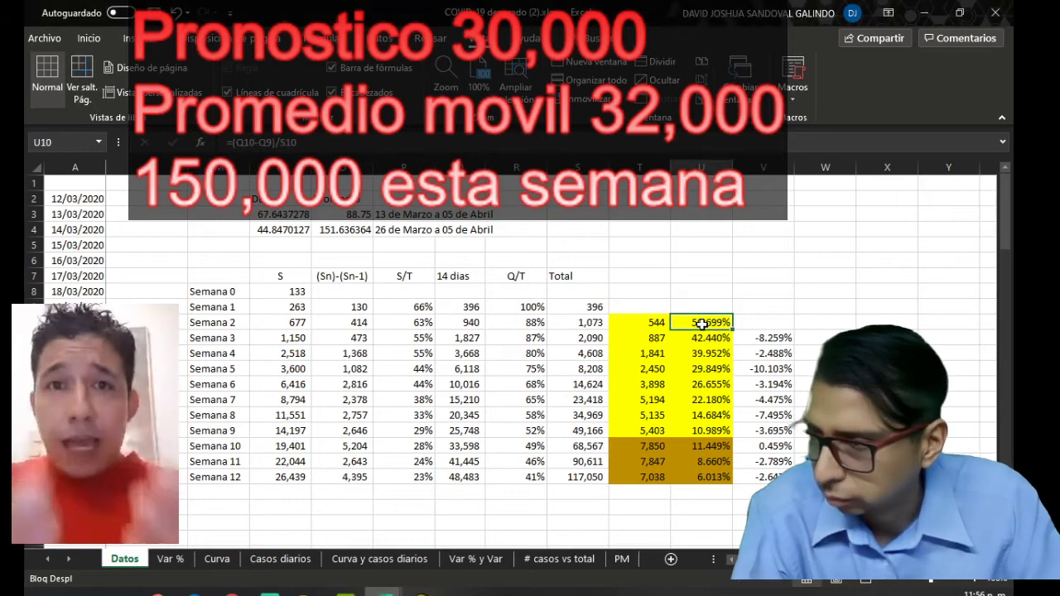
{"action": "left_click", "coordinate": [654, 325]}
{"action": "left_click", "coordinate": [656, 339]}
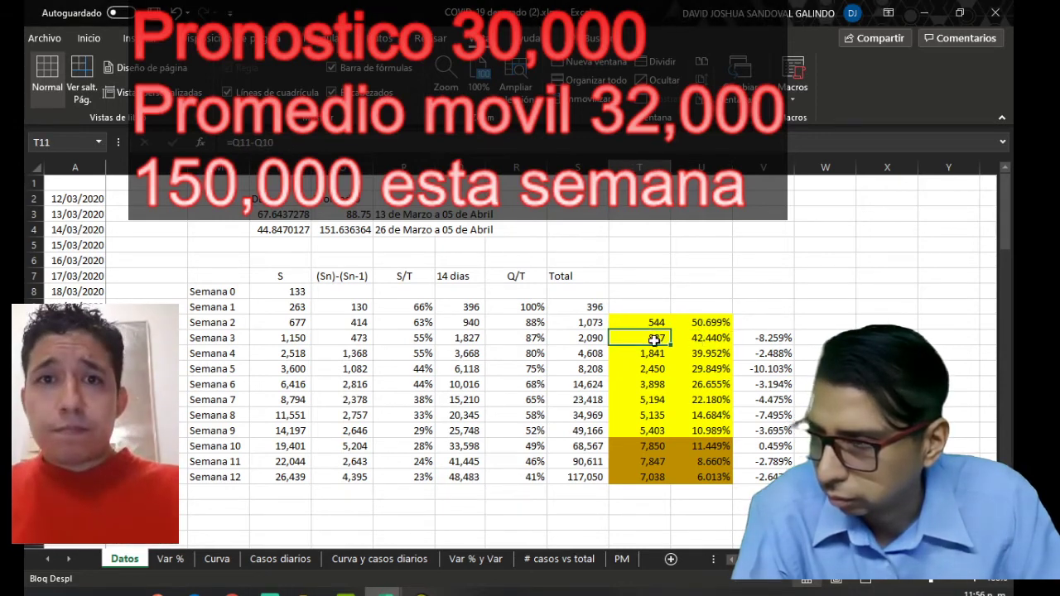
{"action": "left_click", "coordinate": [704, 339]}
{"action": "left_click", "coordinate": [783, 340]}
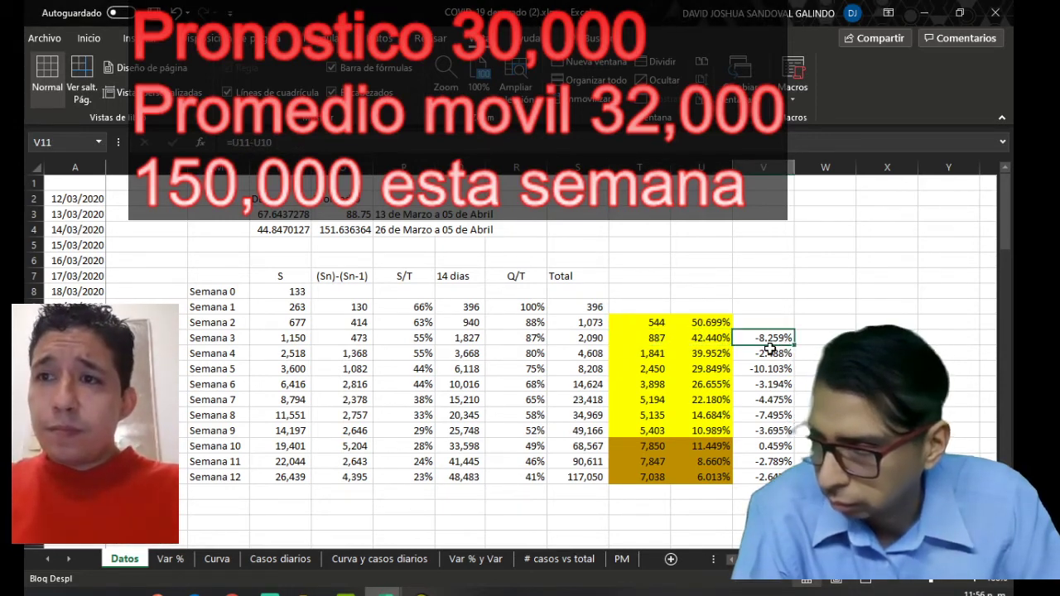
- Trace how the Semana 3 figures are calculated by examining the Q/T, weekly sum S and 14 dias formulas in row 11
{"action": "left_click", "coordinate": [472, 338]}
{"action": "left_click", "coordinate": [533, 338]}
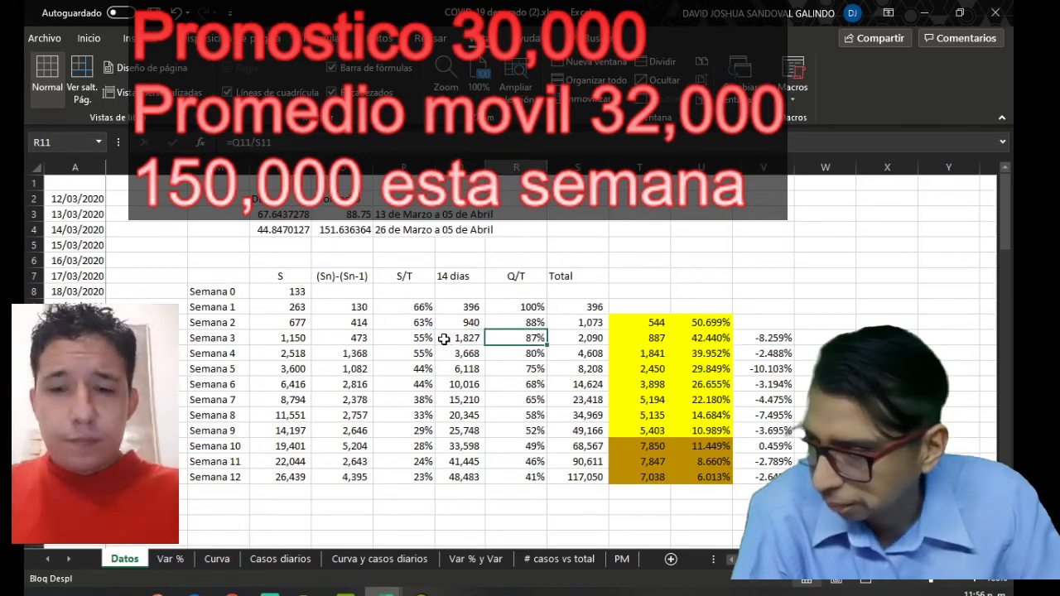
{"action": "key", "text": "Left"}
{"action": "key", "text": "Left"}
{"action": "key", "text": "Left"}
{"action": "key", "text": "Left"}
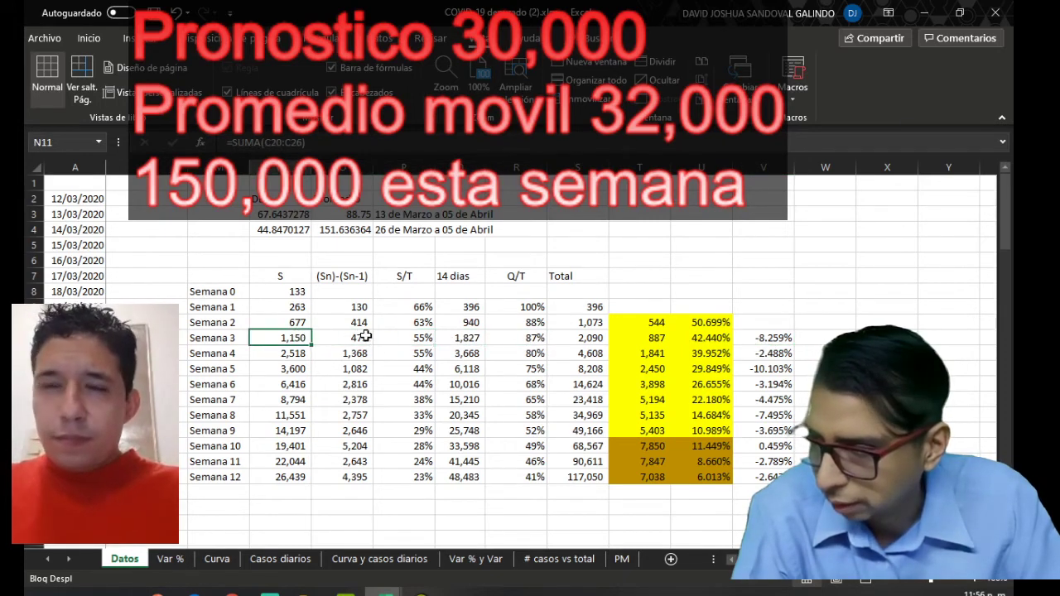
{"action": "key", "text": "Right"}
{"action": "key", "text": "Right"}
{"action": "key", "text": "Right"}
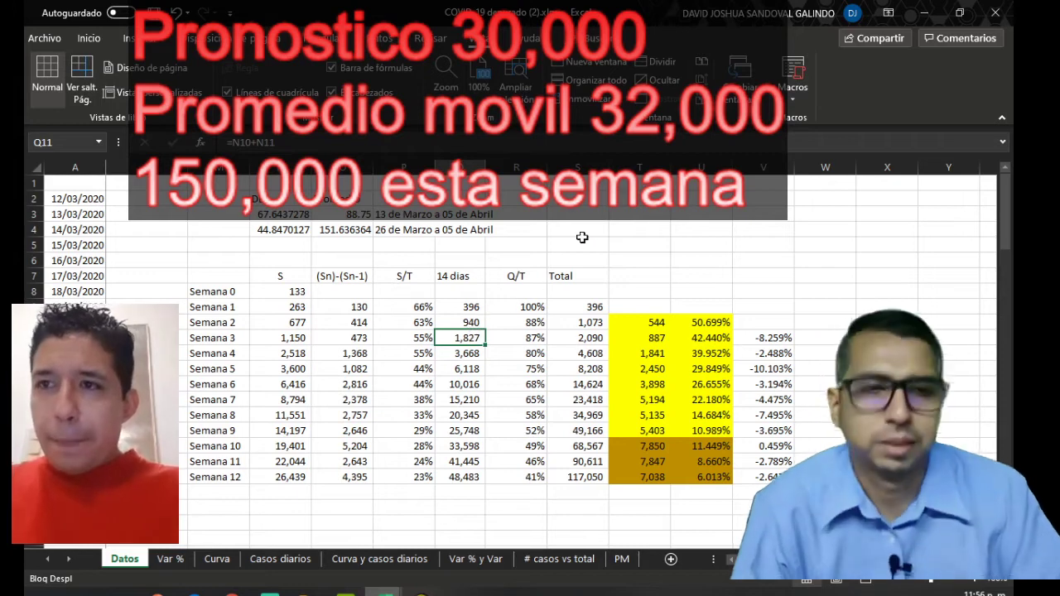